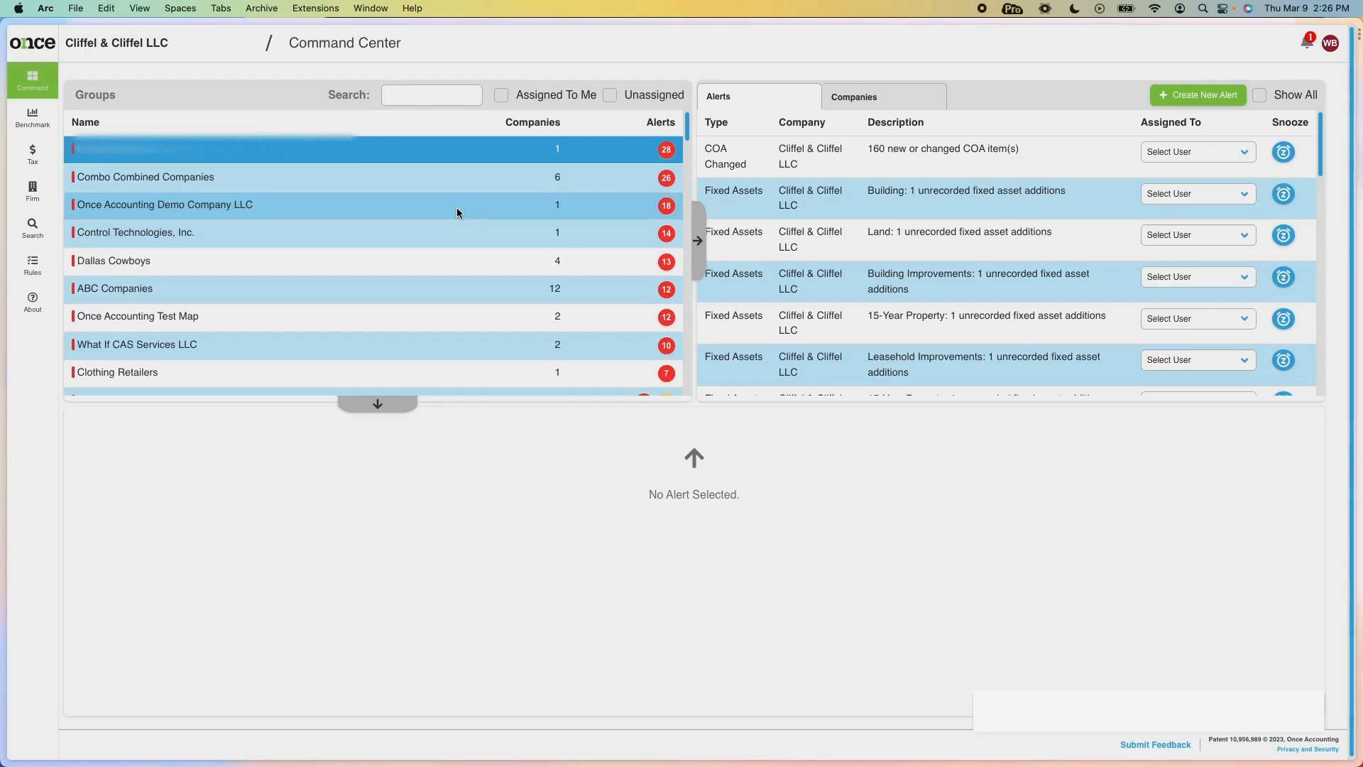
Select Once Accounting Demo Company LLC to list its alerts, led by 174 new or changed COA items.
click(457, 210)
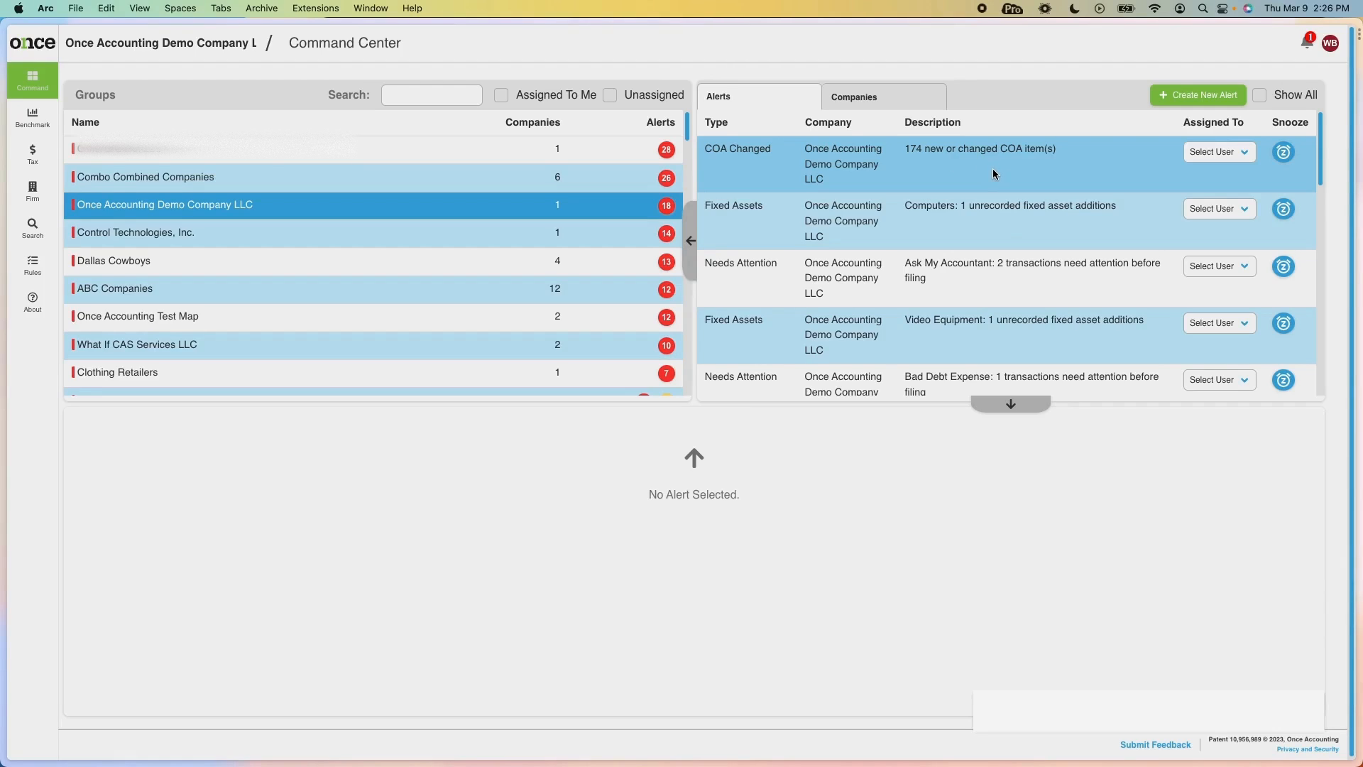
Open the COA Changed alert to list the new accounts added to the Tax Lead.
click(952, 172)
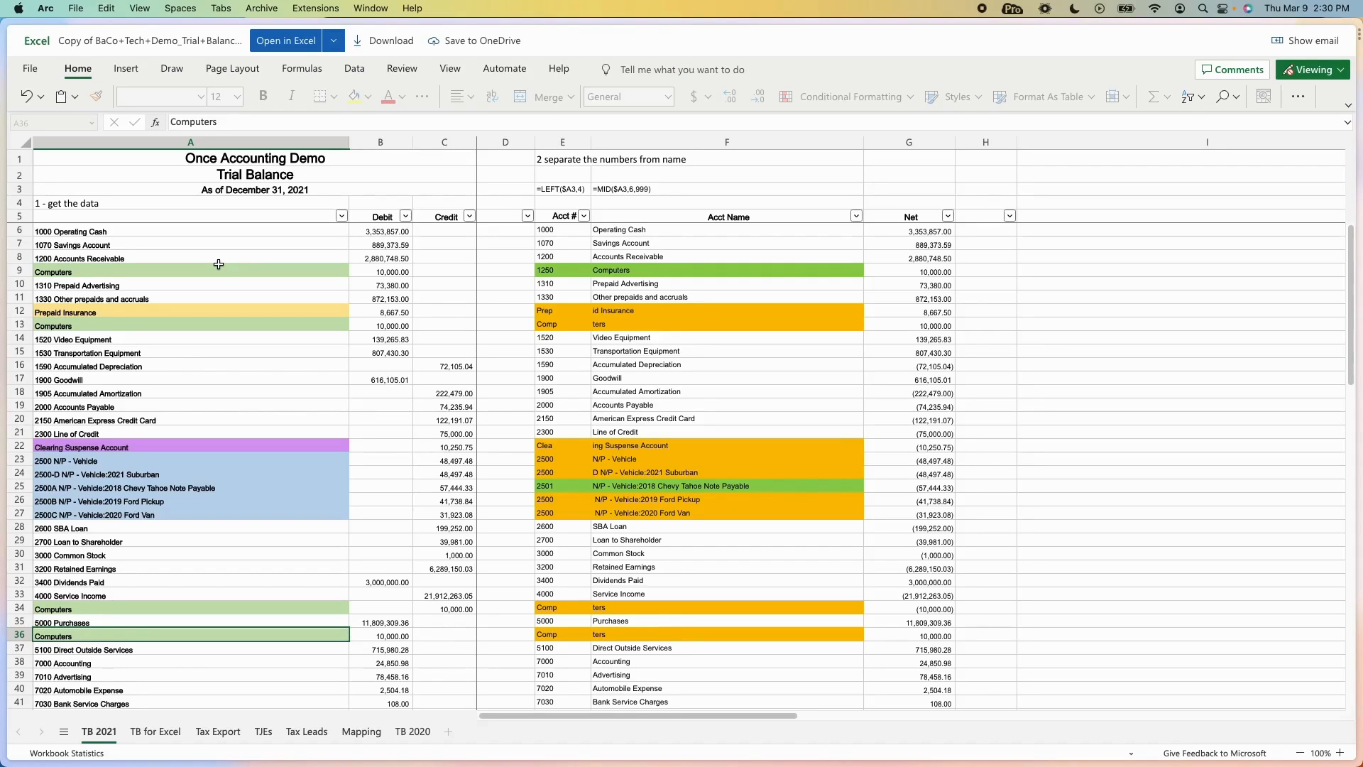
Select the Computers entry in cell A9 and scroll through the TB 2021 trial balance rows.
click(83, 272)
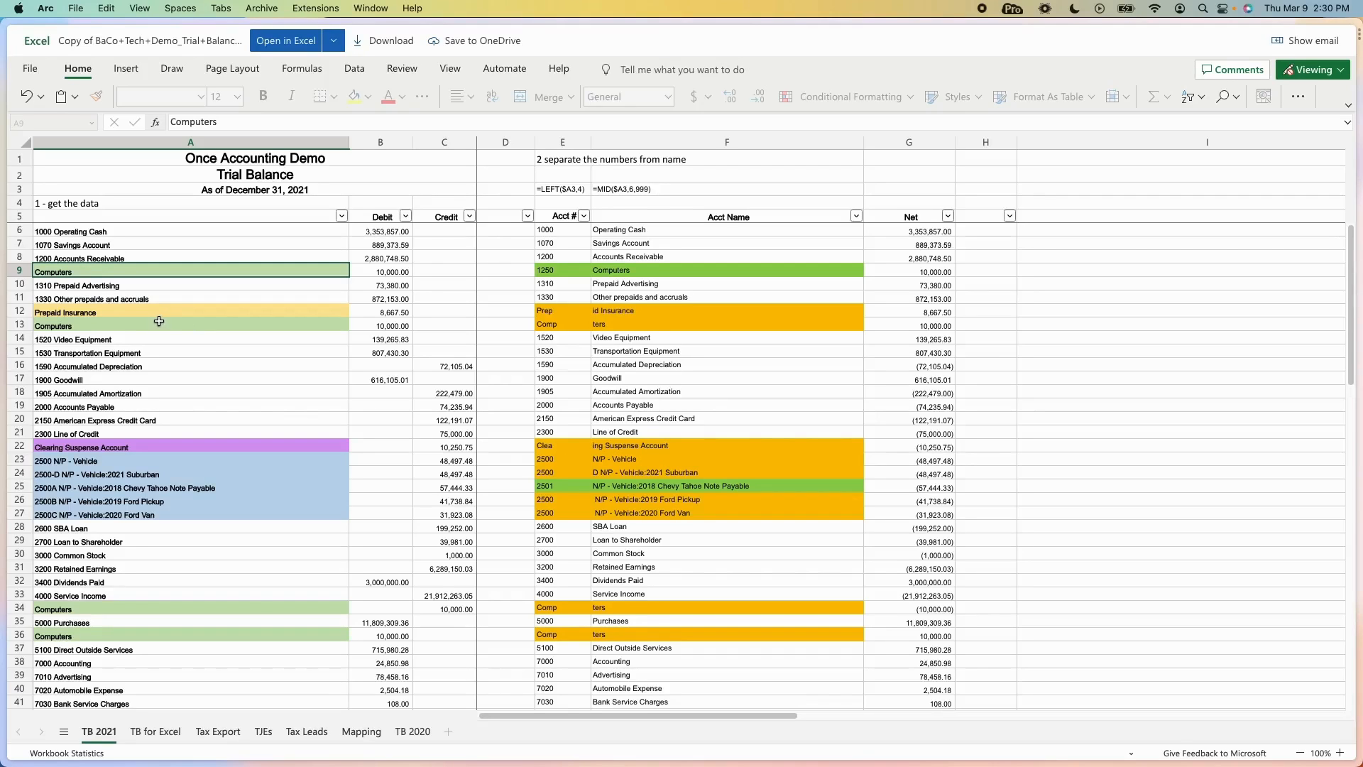
scroll(136, 403, down, 7)
scroll(151, 455, down, 5)
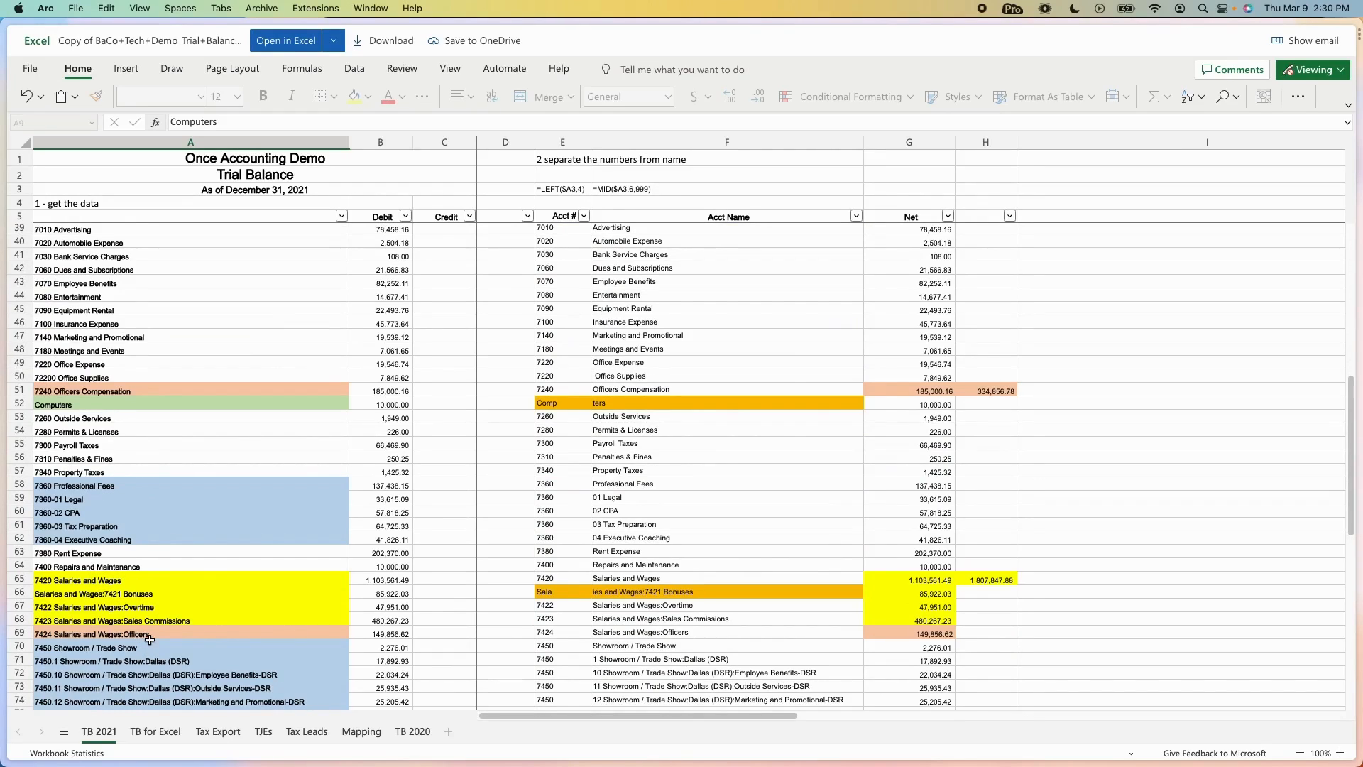
scroll(145, 679, down, 2)
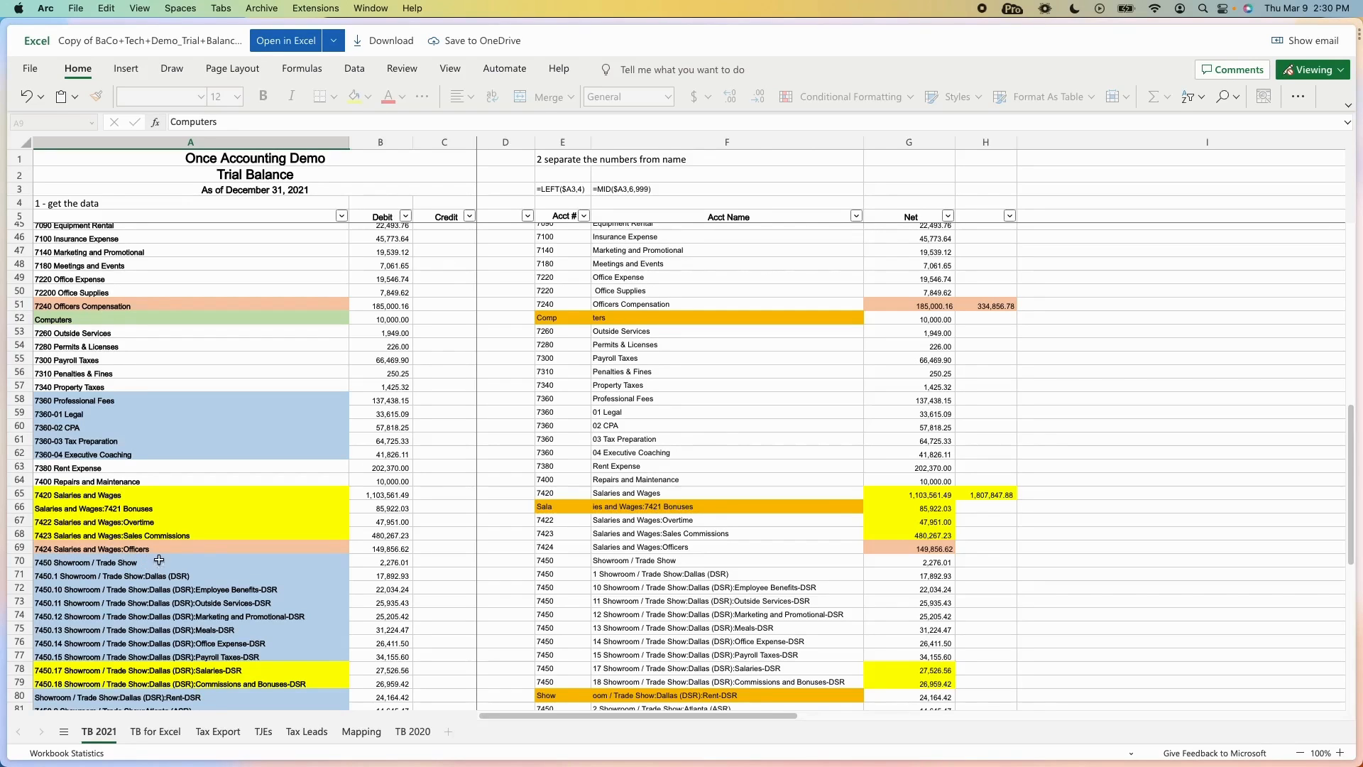
scroll(238, 632, down, 2)
scroll(238, 638, down, 2)
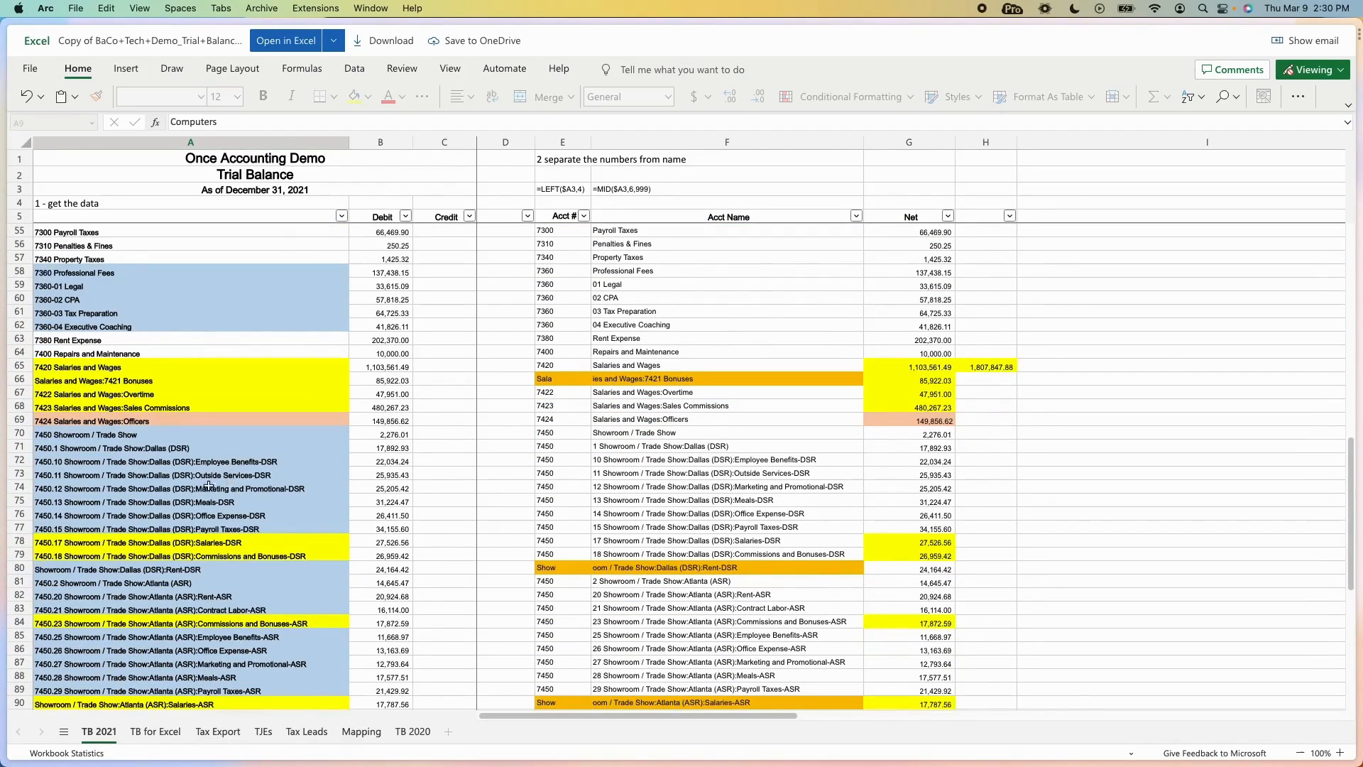
scroll(203, 521, down, 2)
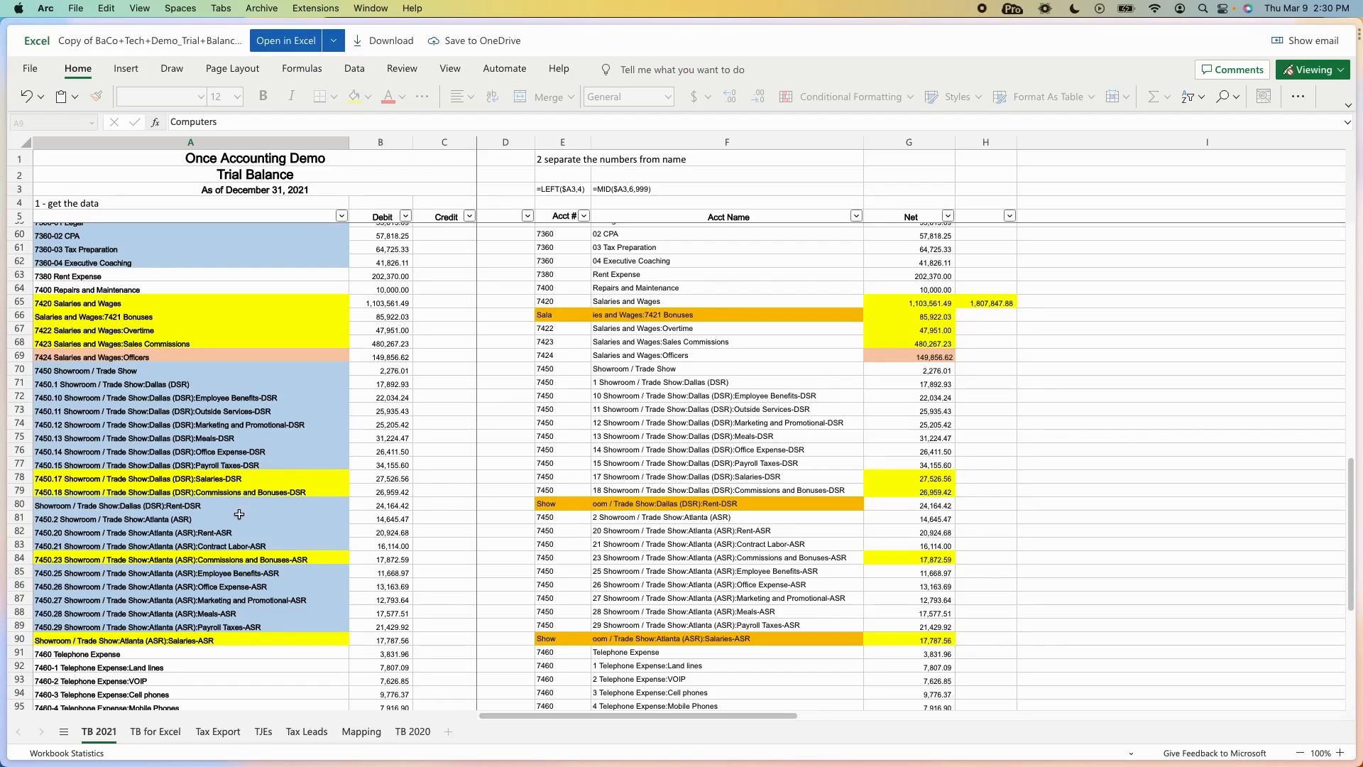
scroll(228, 553, up, 5)
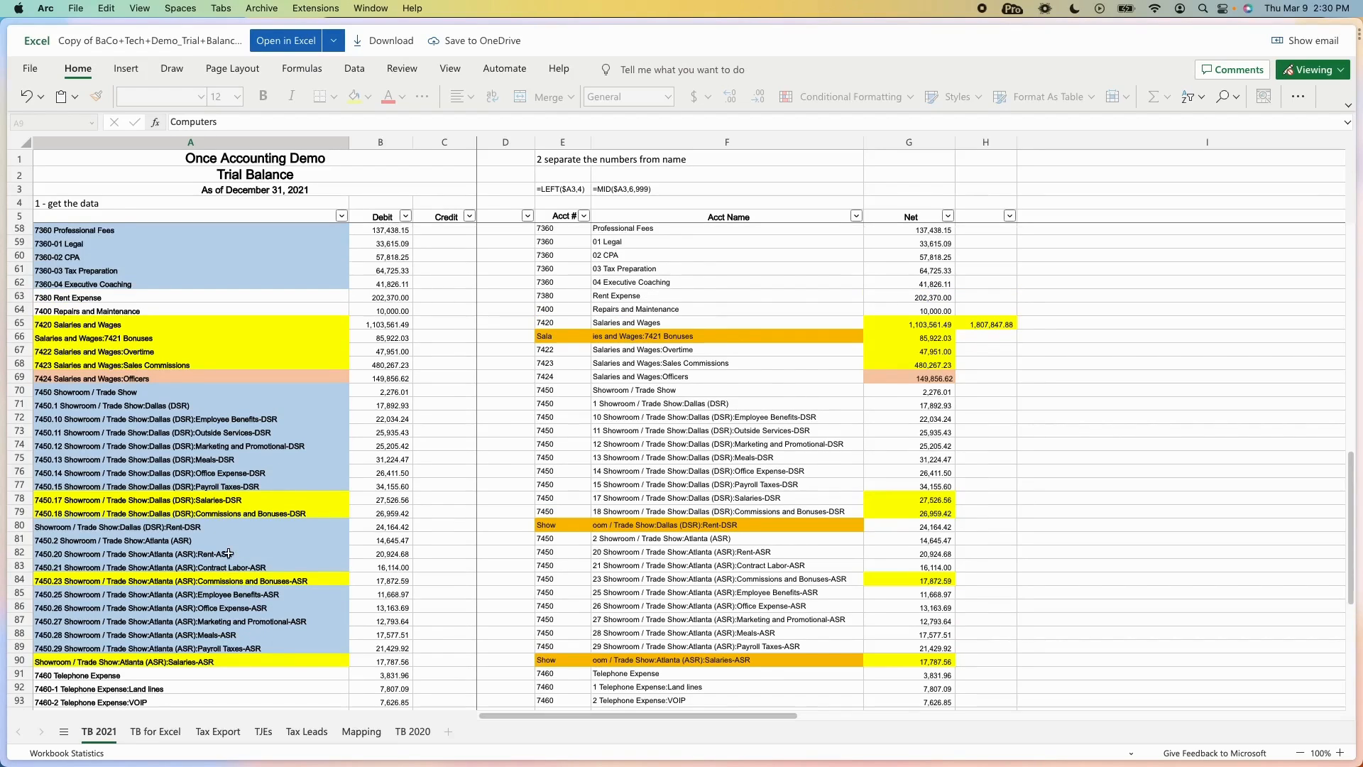
scroll(227, 553, up, 7)
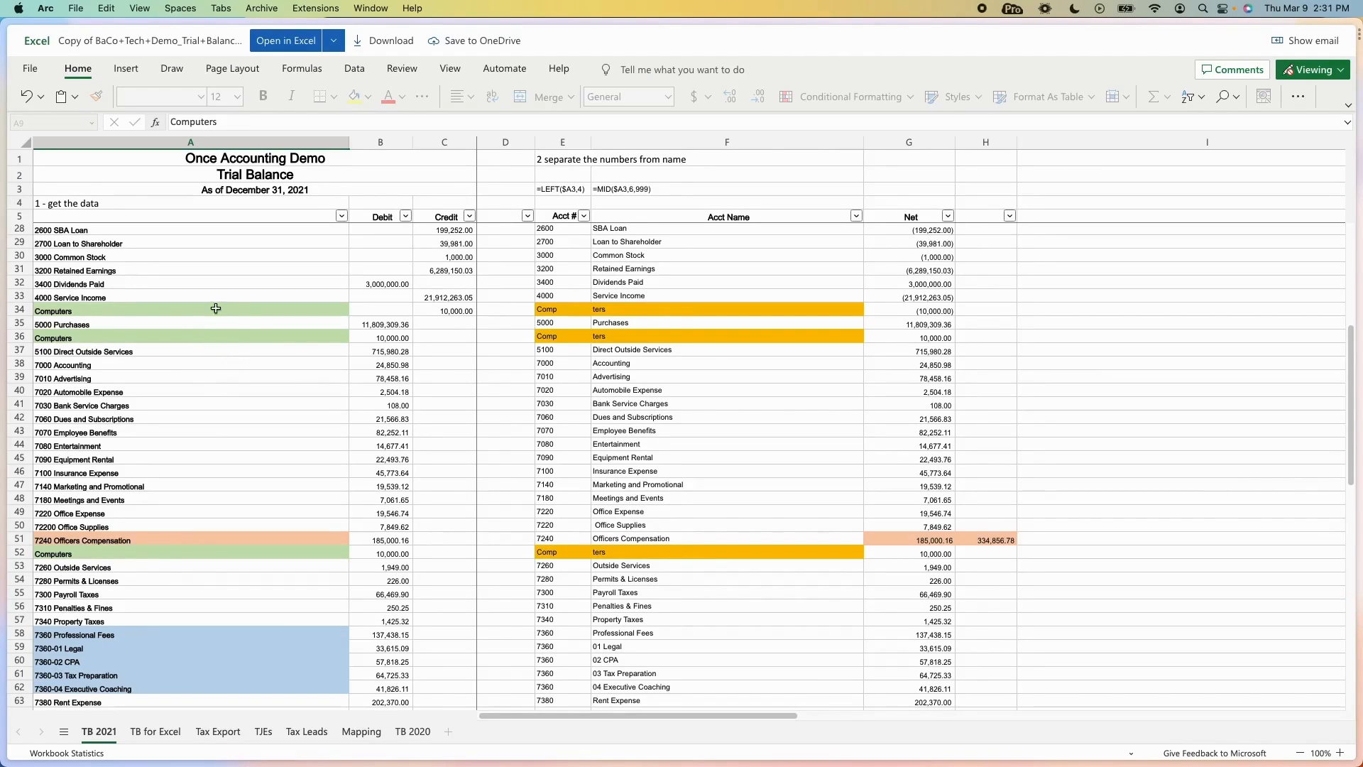
scroll(335, 509, up, 2)
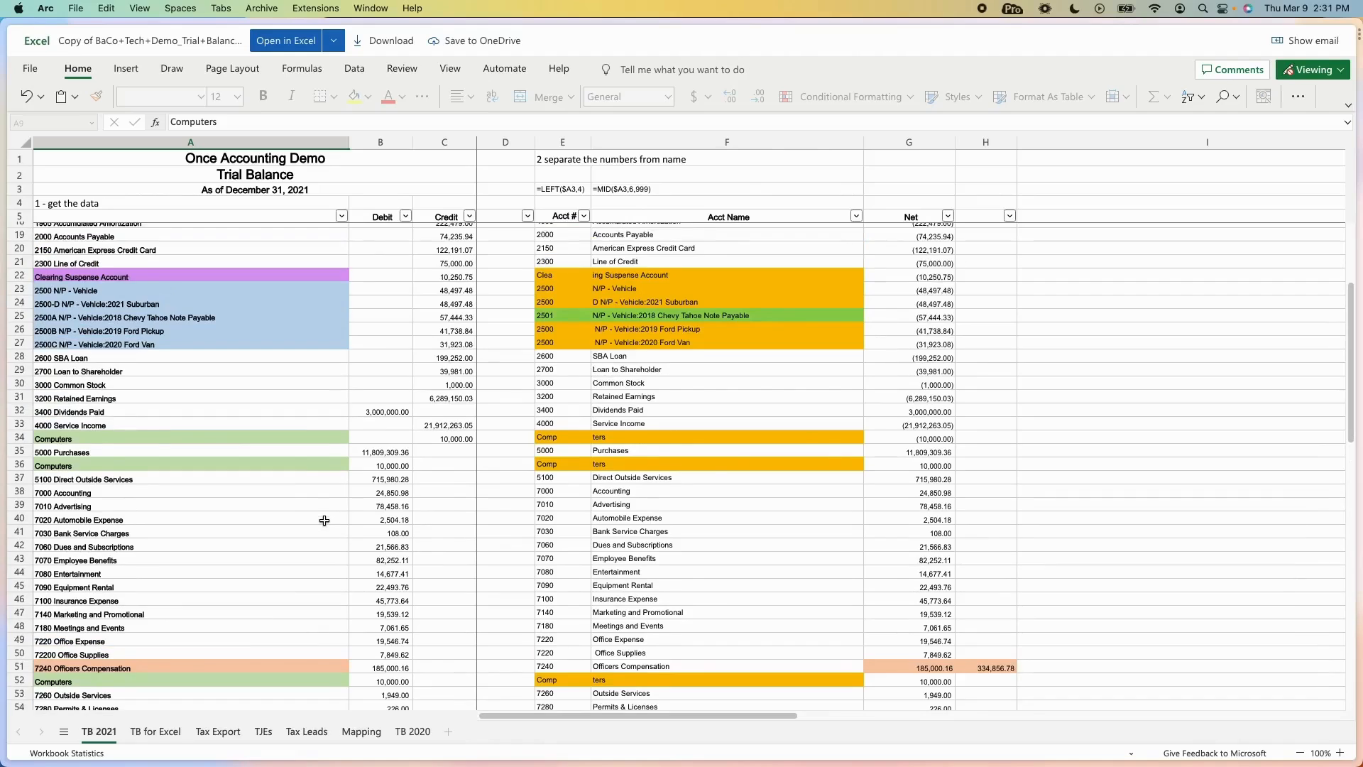
scroll(325, 522, down, 5)
scroll(325, 521, down, 6)
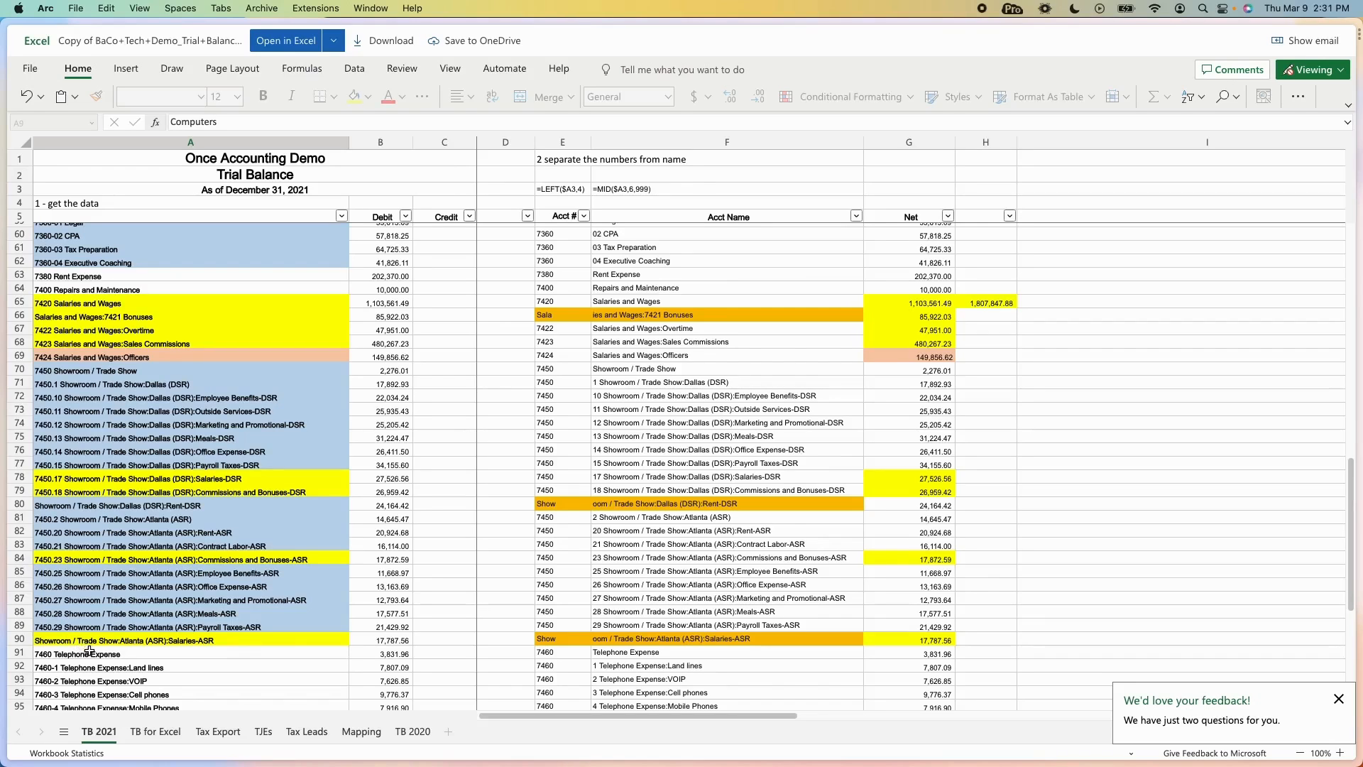
scroll(133, 492, up, 8)
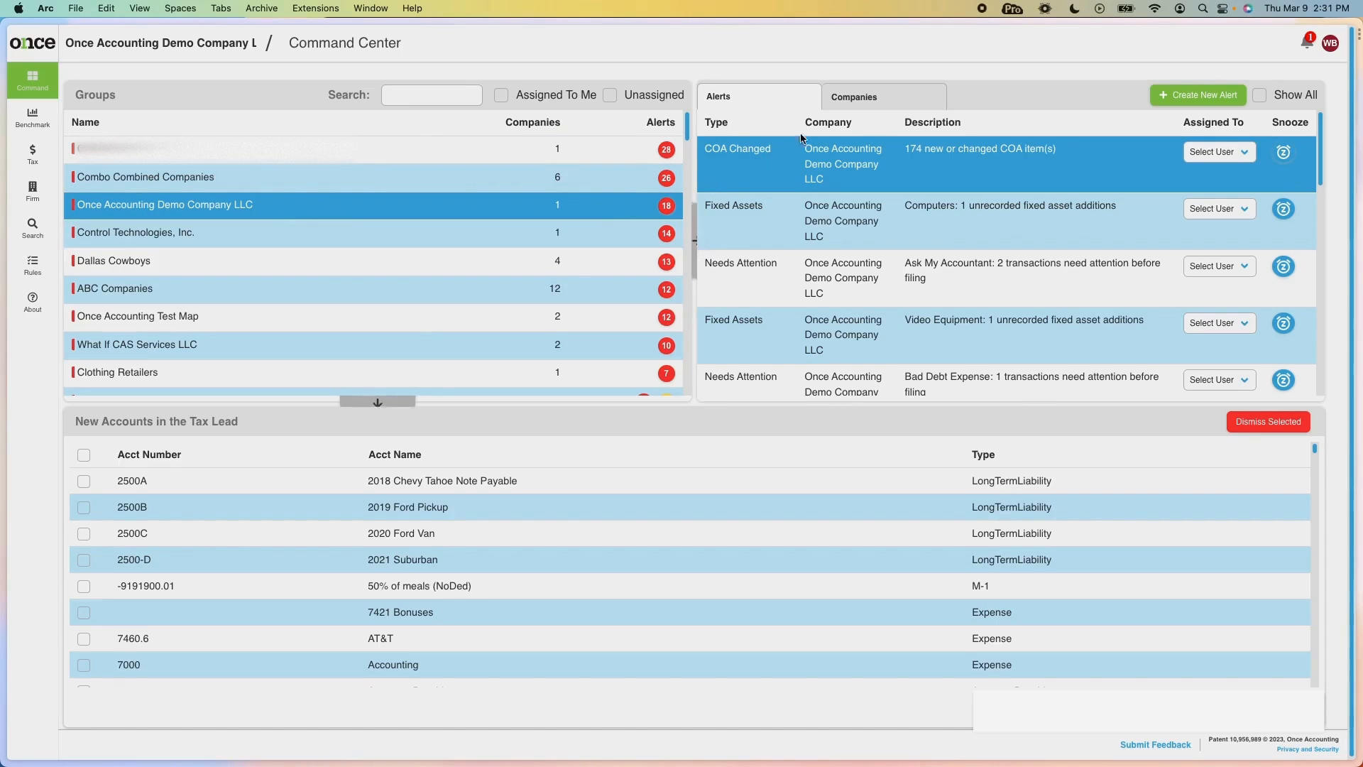
Open the COA Map for Once Accounting Demo Company LLC and show the BaCo Standard Financials mapping choices.
click(886, 102)
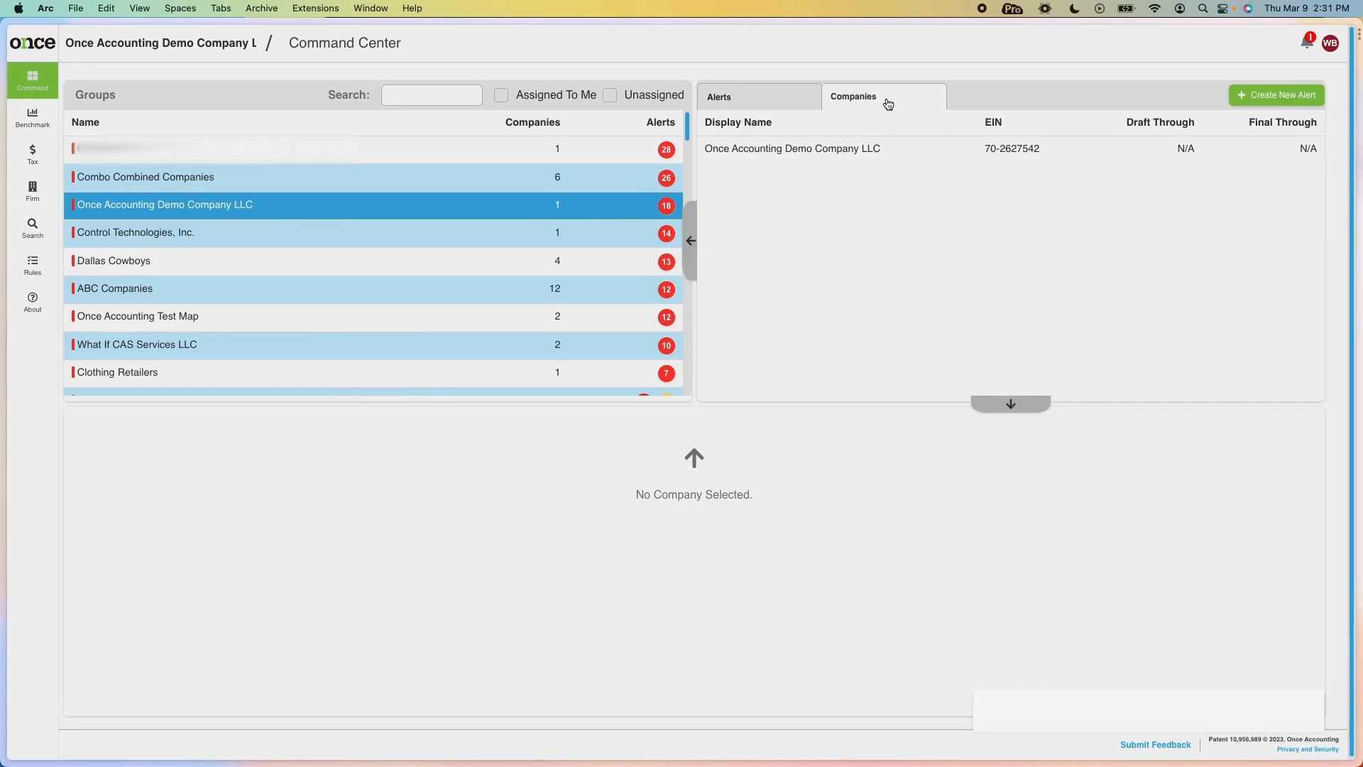
click(854, 152)
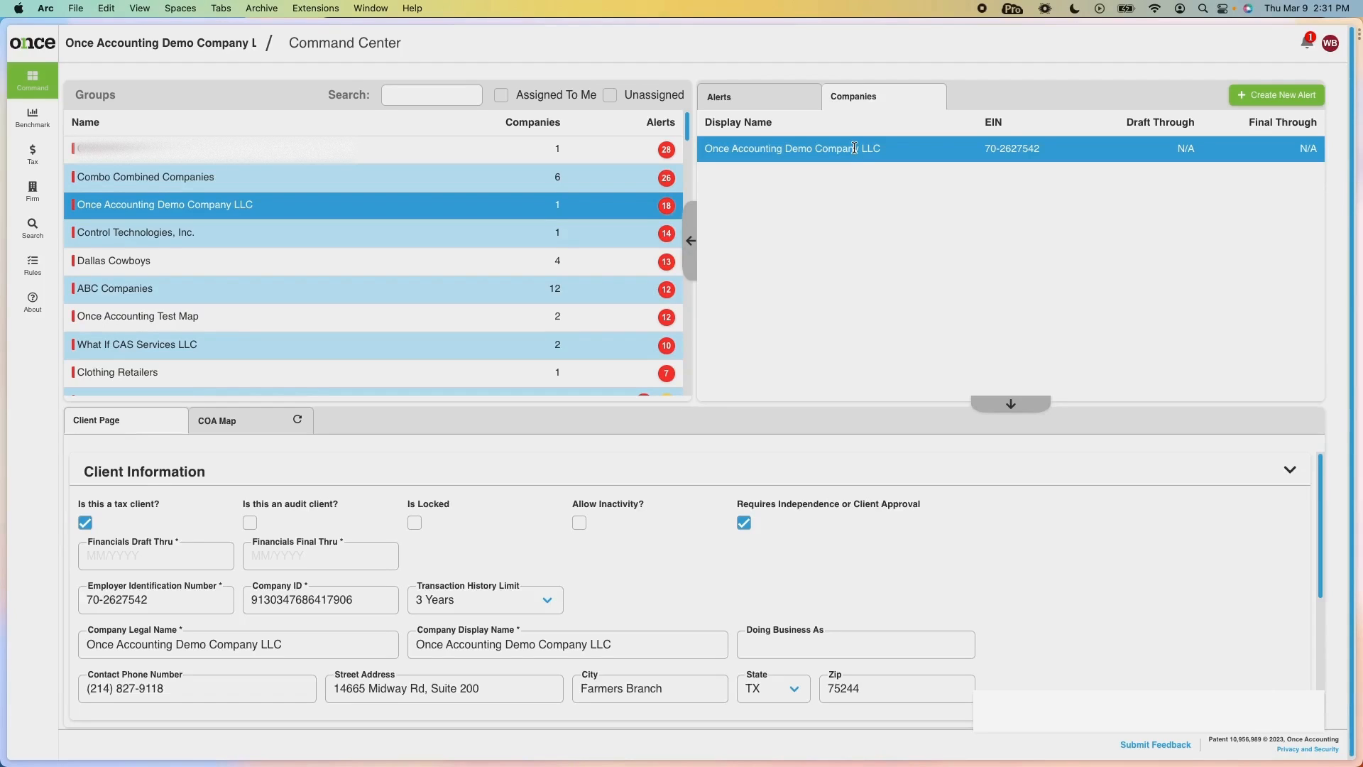
click(705, 399)
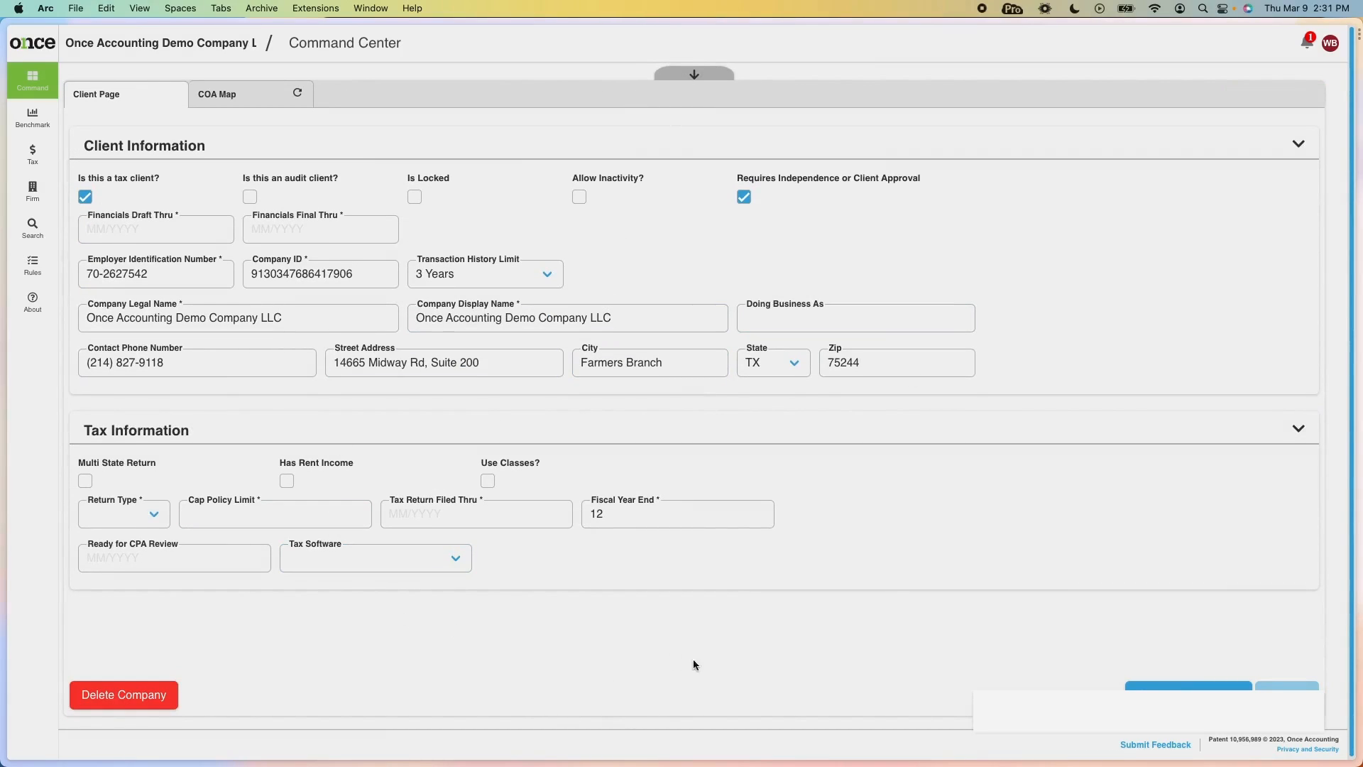
click(259, 101)
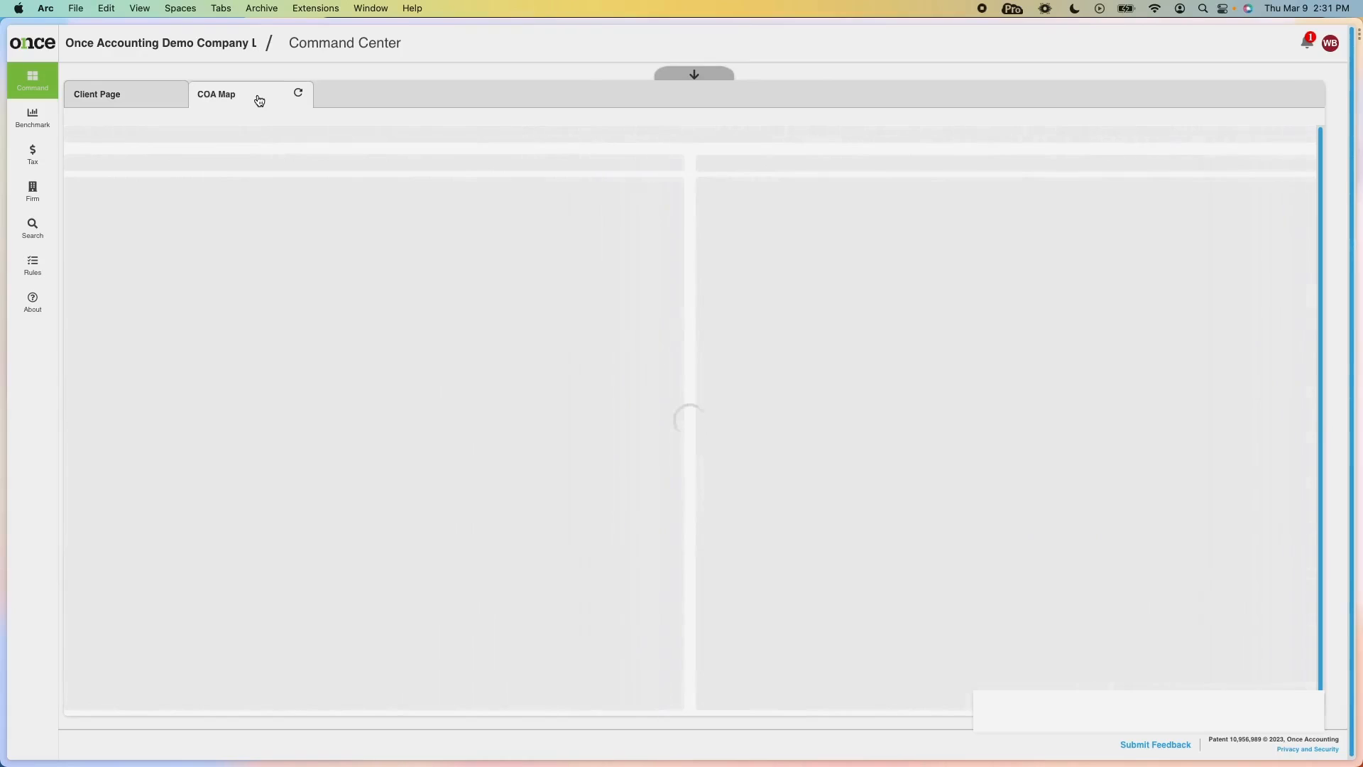
click(197, 137)
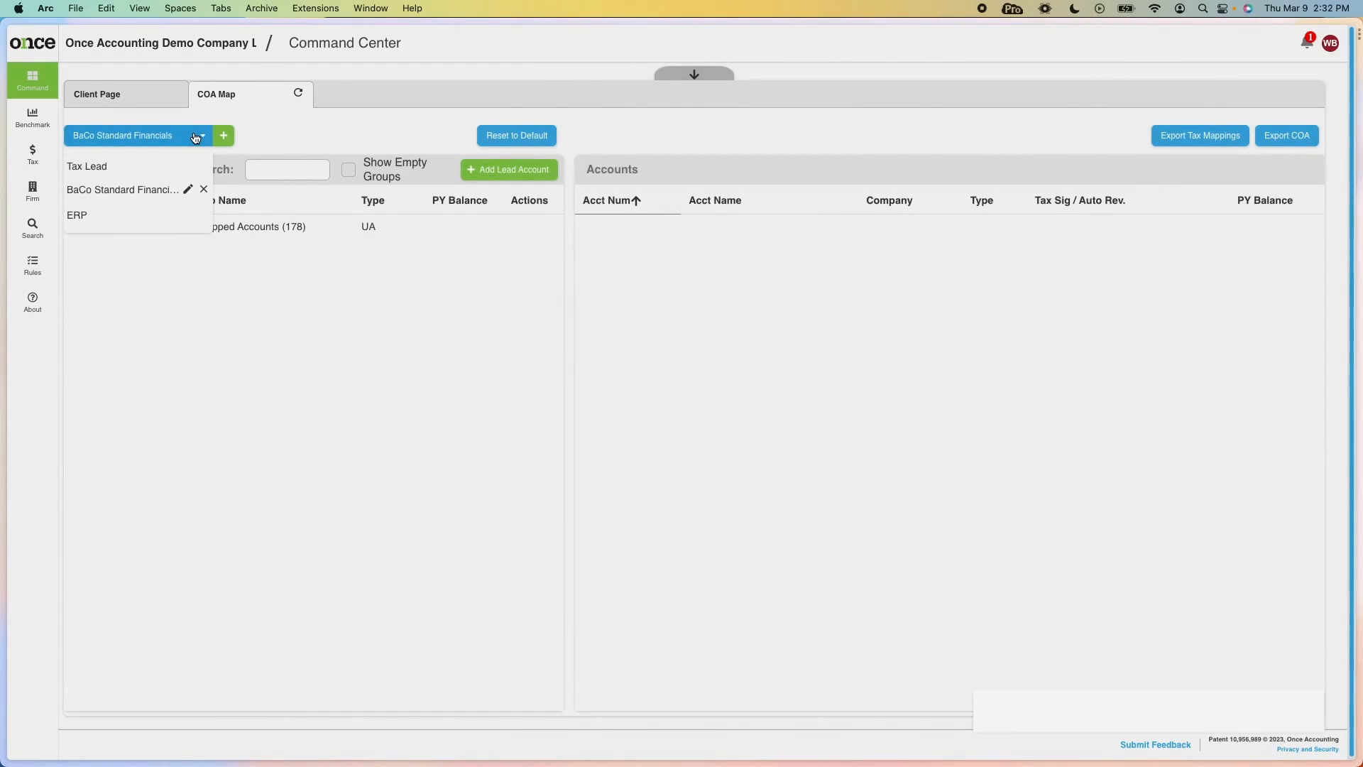
Switch the COA Map to the Tax Lead mapping and search the groupings for 'compute'.
click(114, 169)
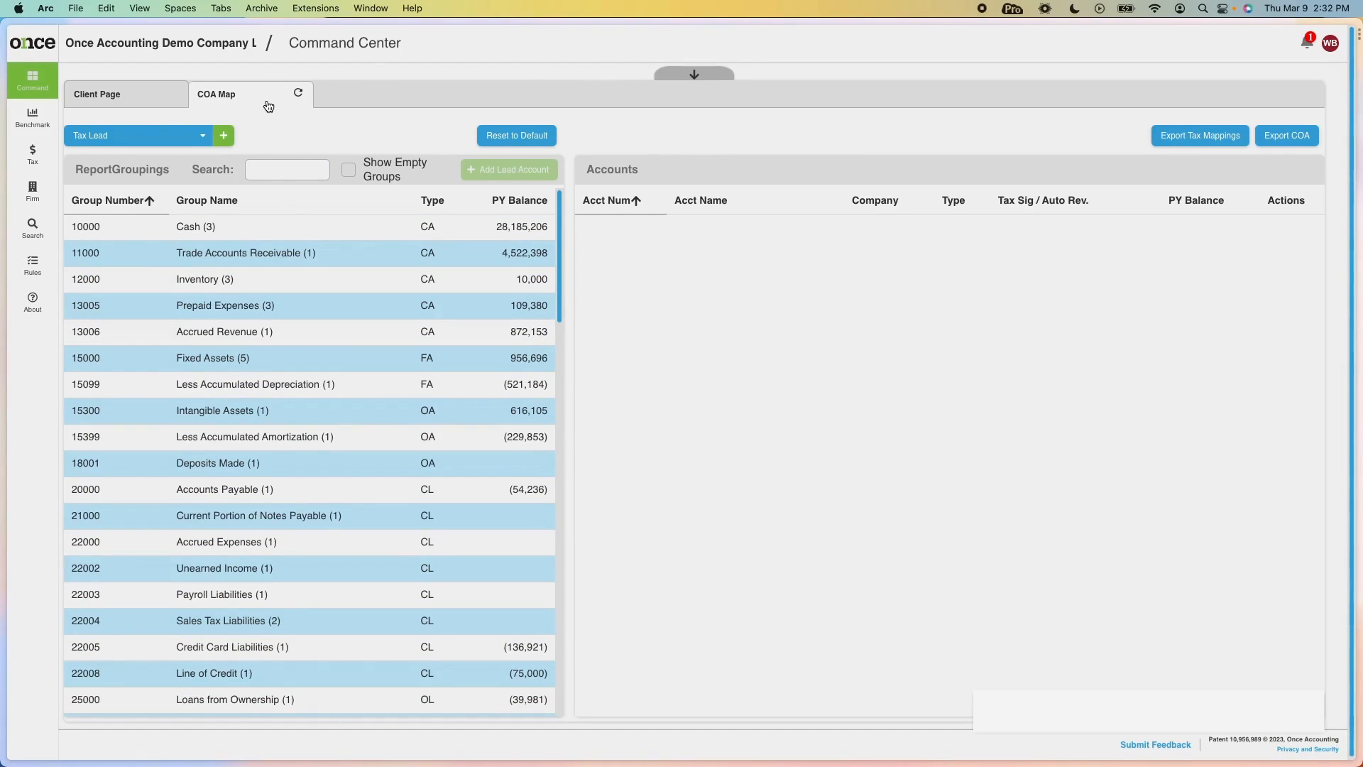
click(284, 162)
text(computer)
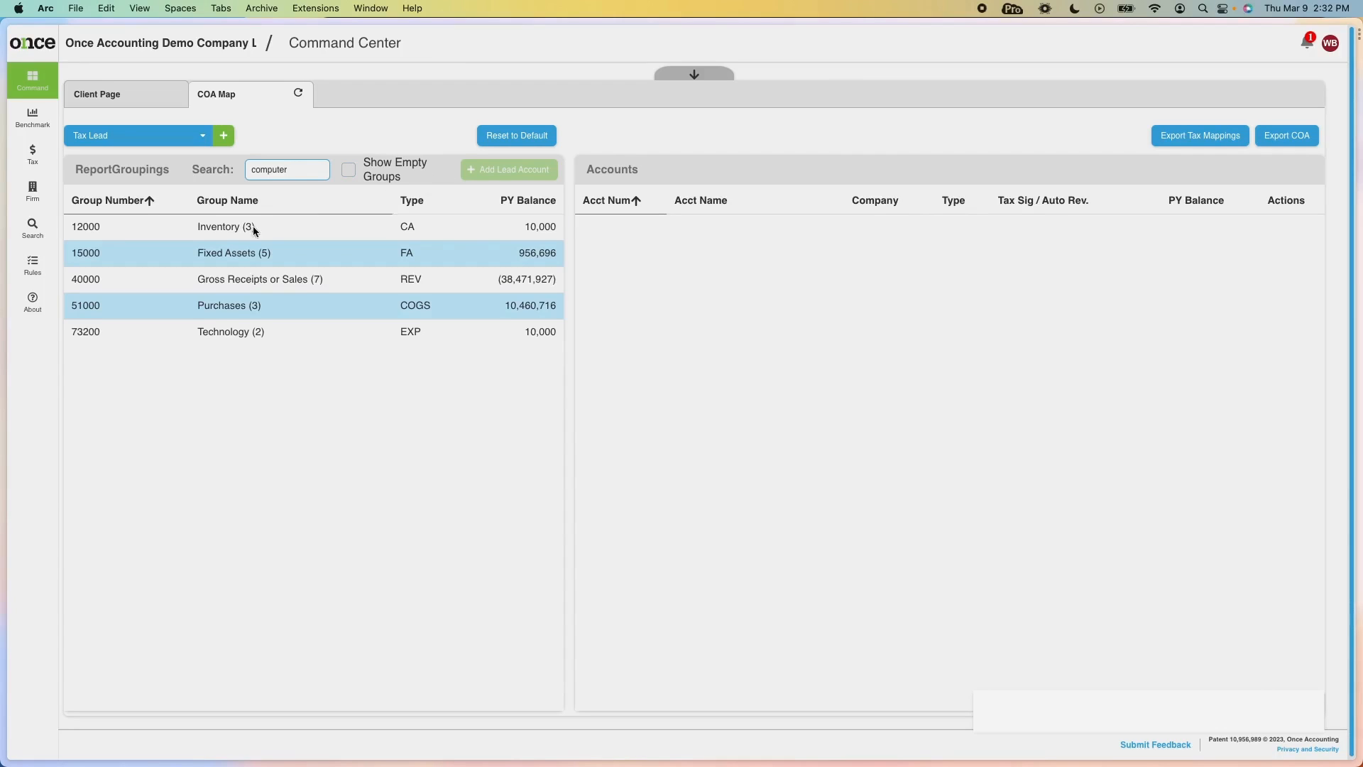
Browse the Technology, Purchases, Gross Receipts, Fixed Assets and Inventory groups, ending on Technology.
click(231, 339)
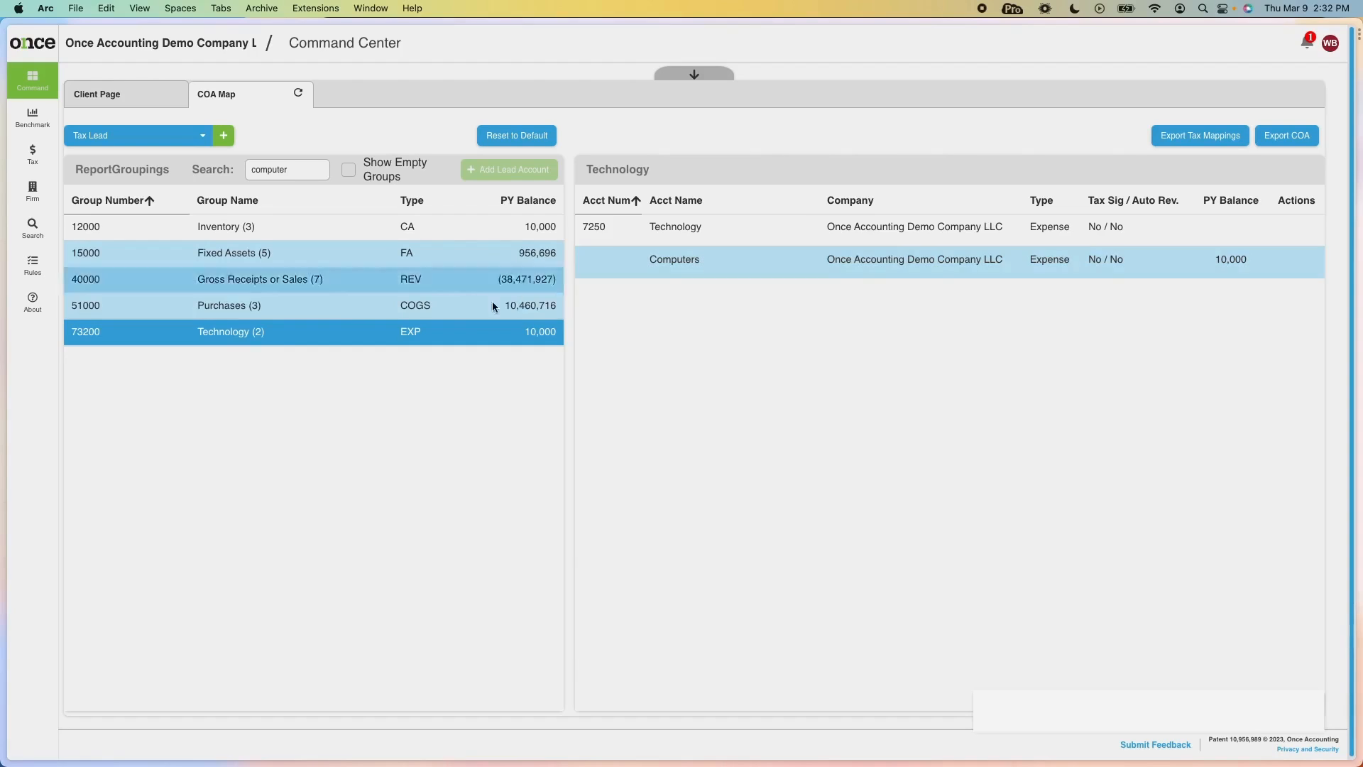
click(366, 313)
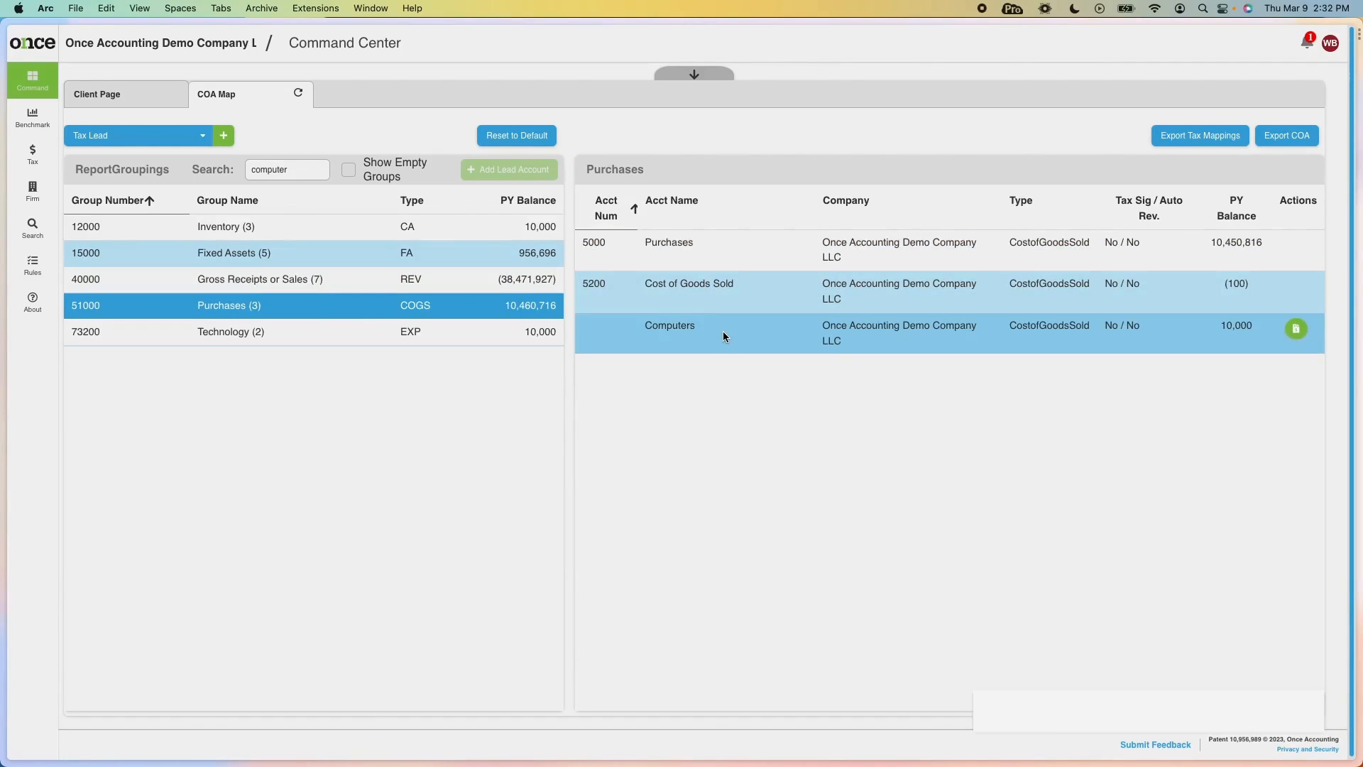
click(344, 282)
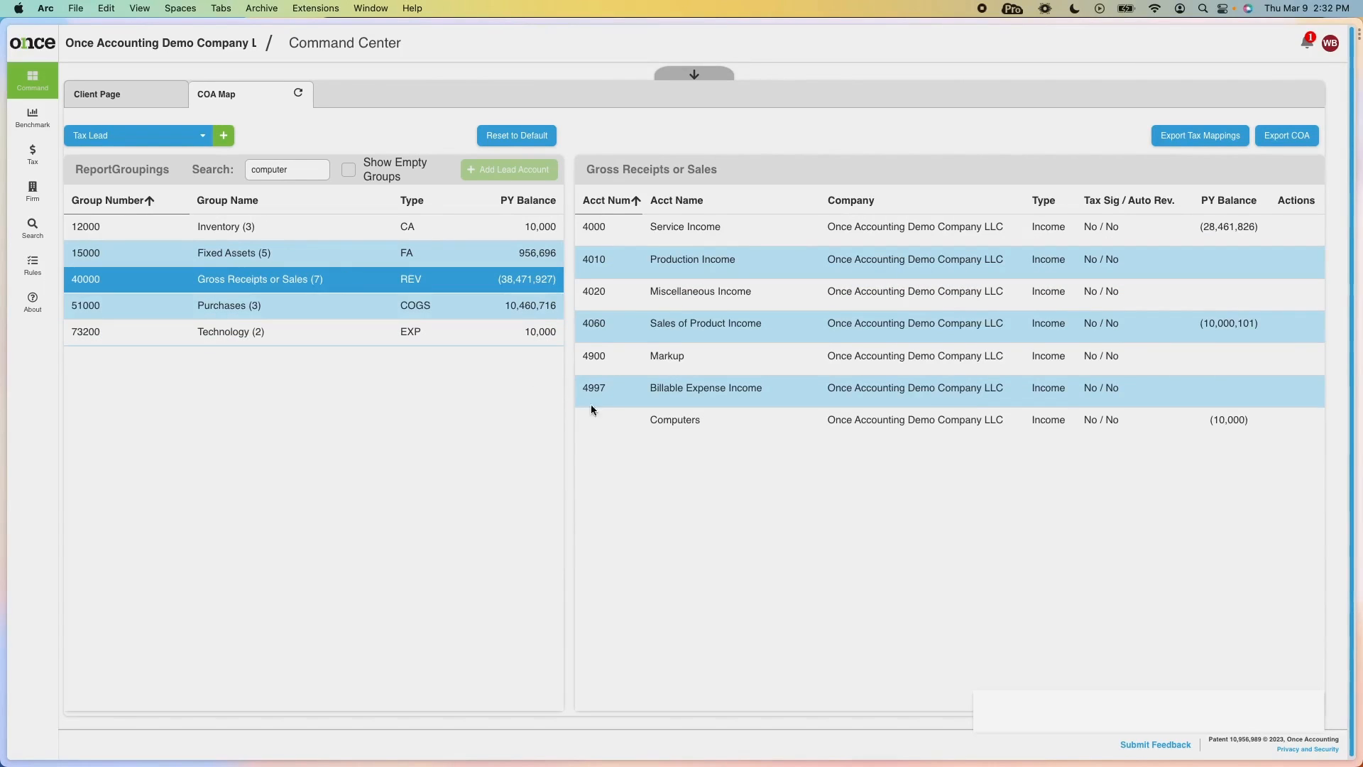
click(299, 249)
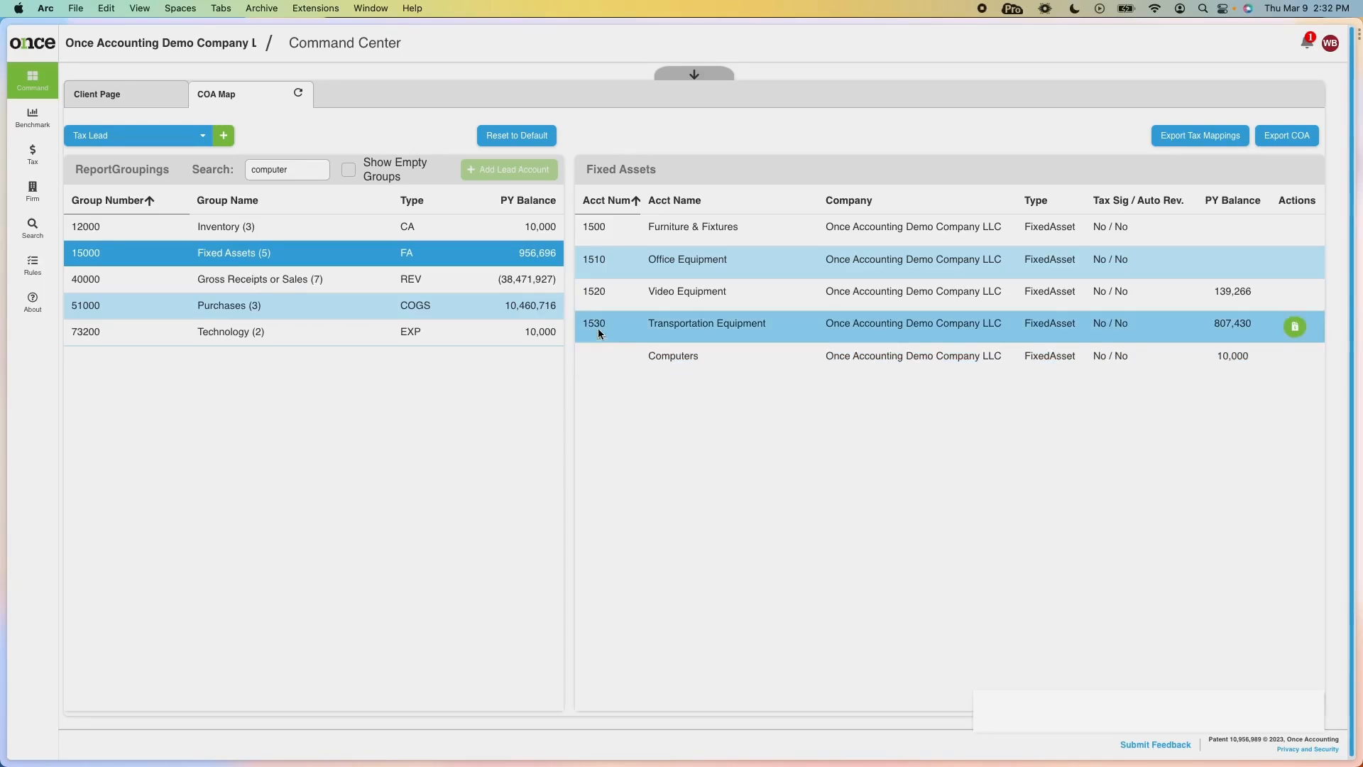
click(268, 228)
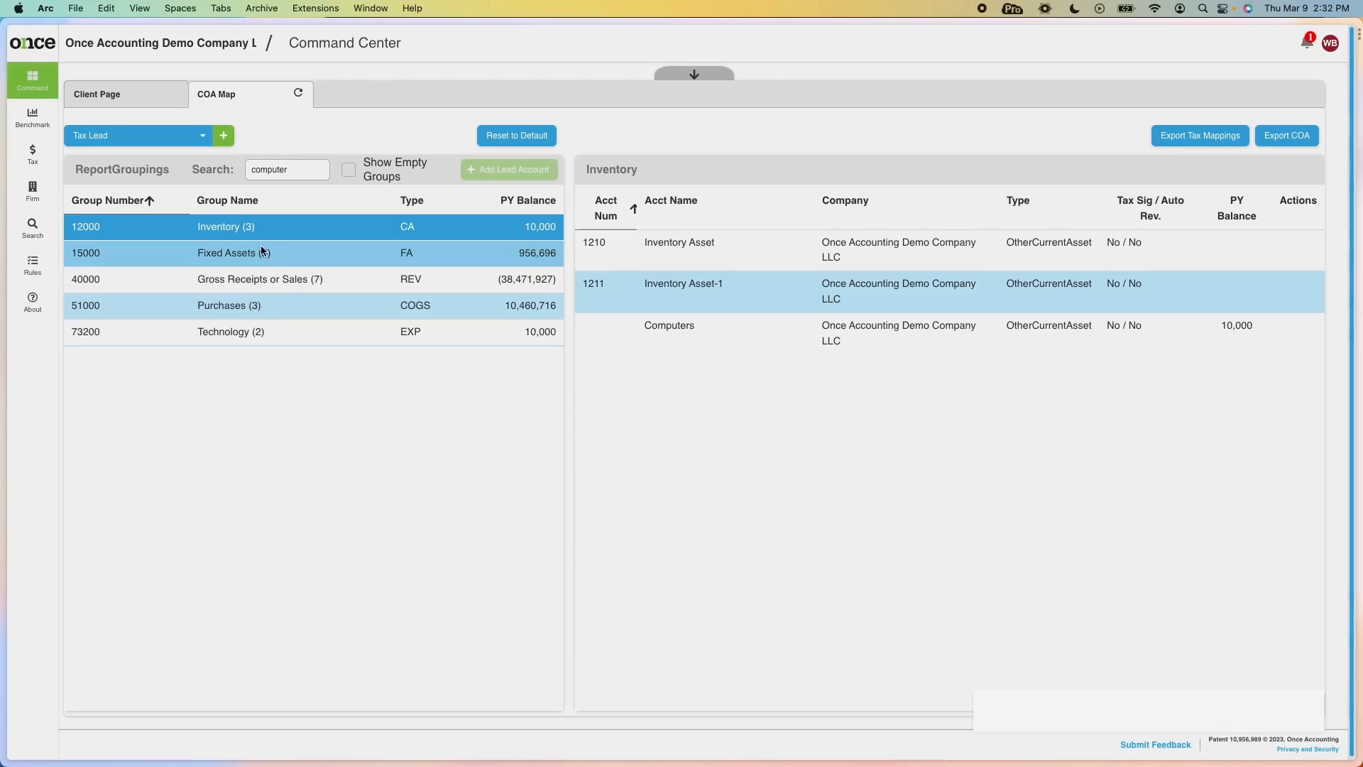
click(256, 339)
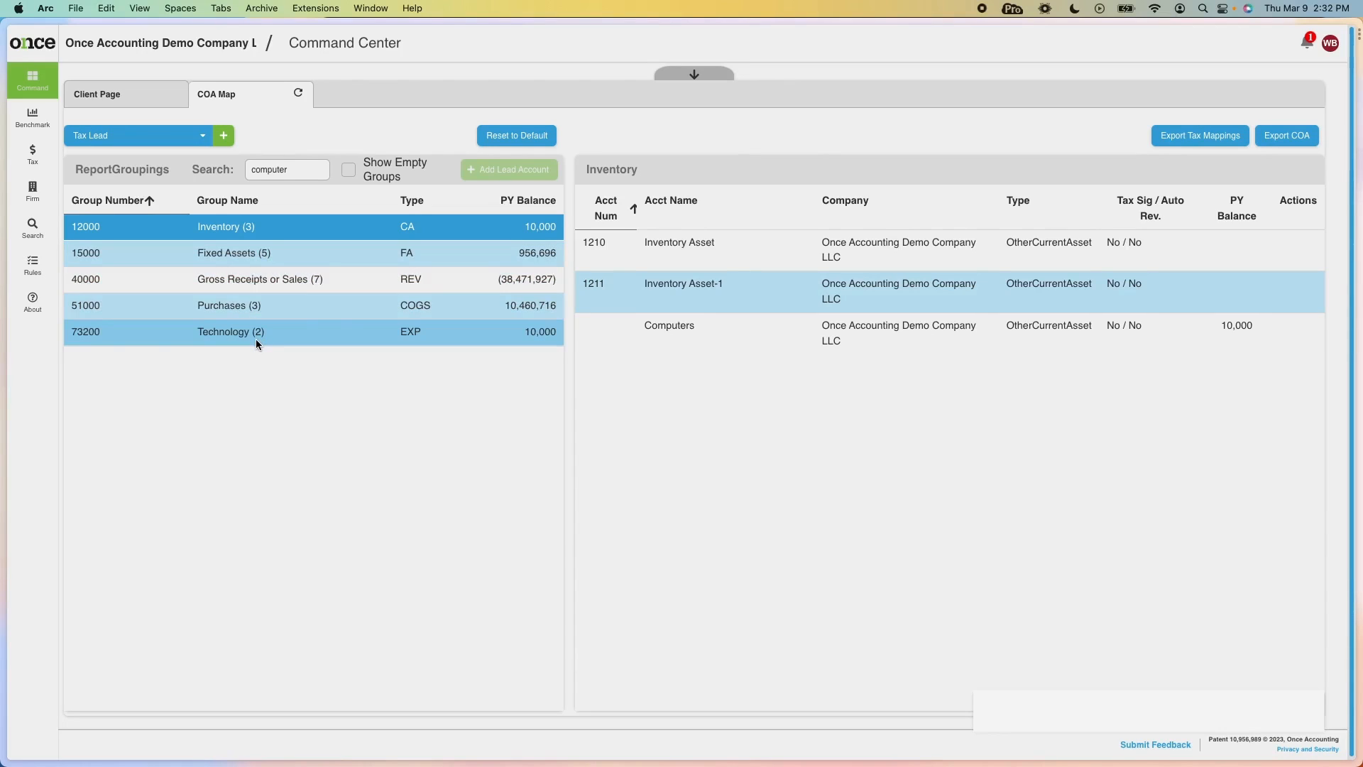
double_click(301, 172)
Search 'salaries' to view Salaries and Wages, then view Trade Accounts Receivable and Inventory accounts.
text(slaries)
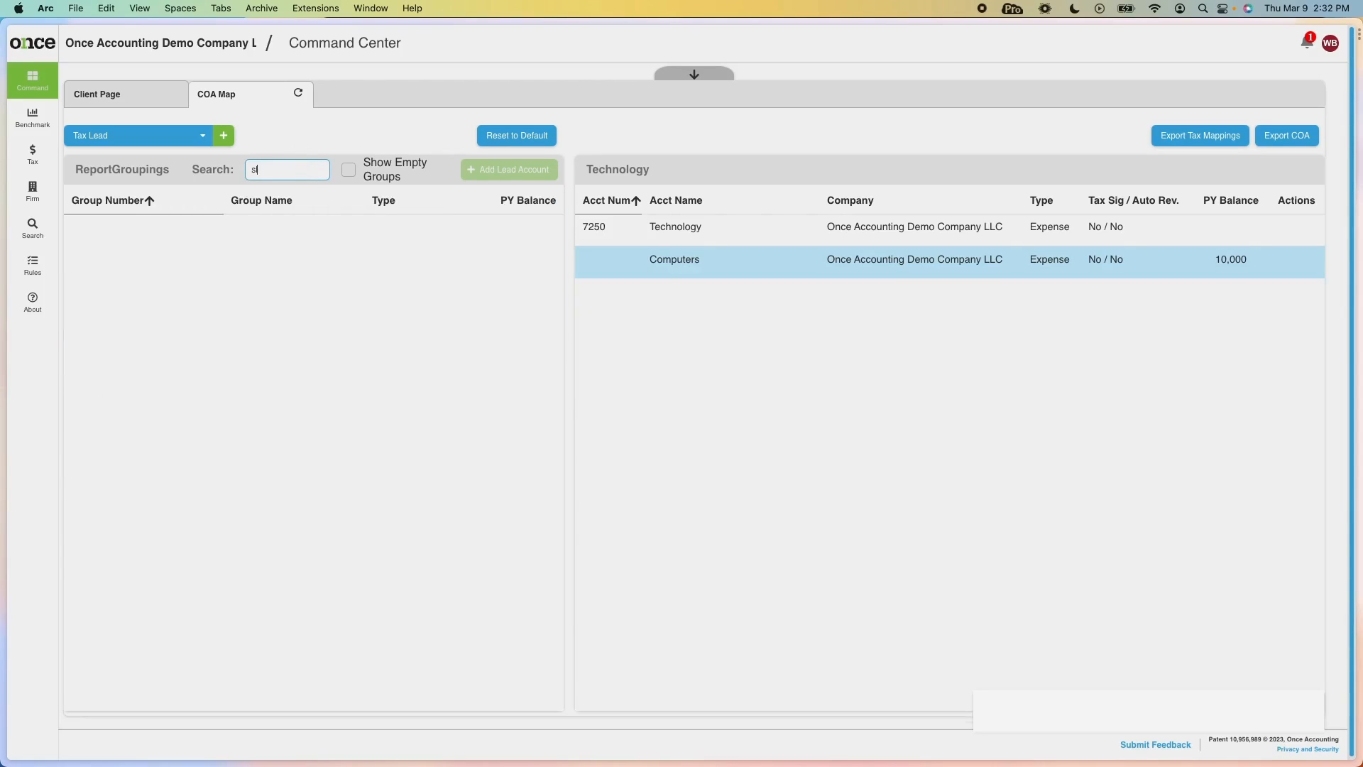
key(BackSpace)
key(BackSpace)
text(alar)
click(309, 223)
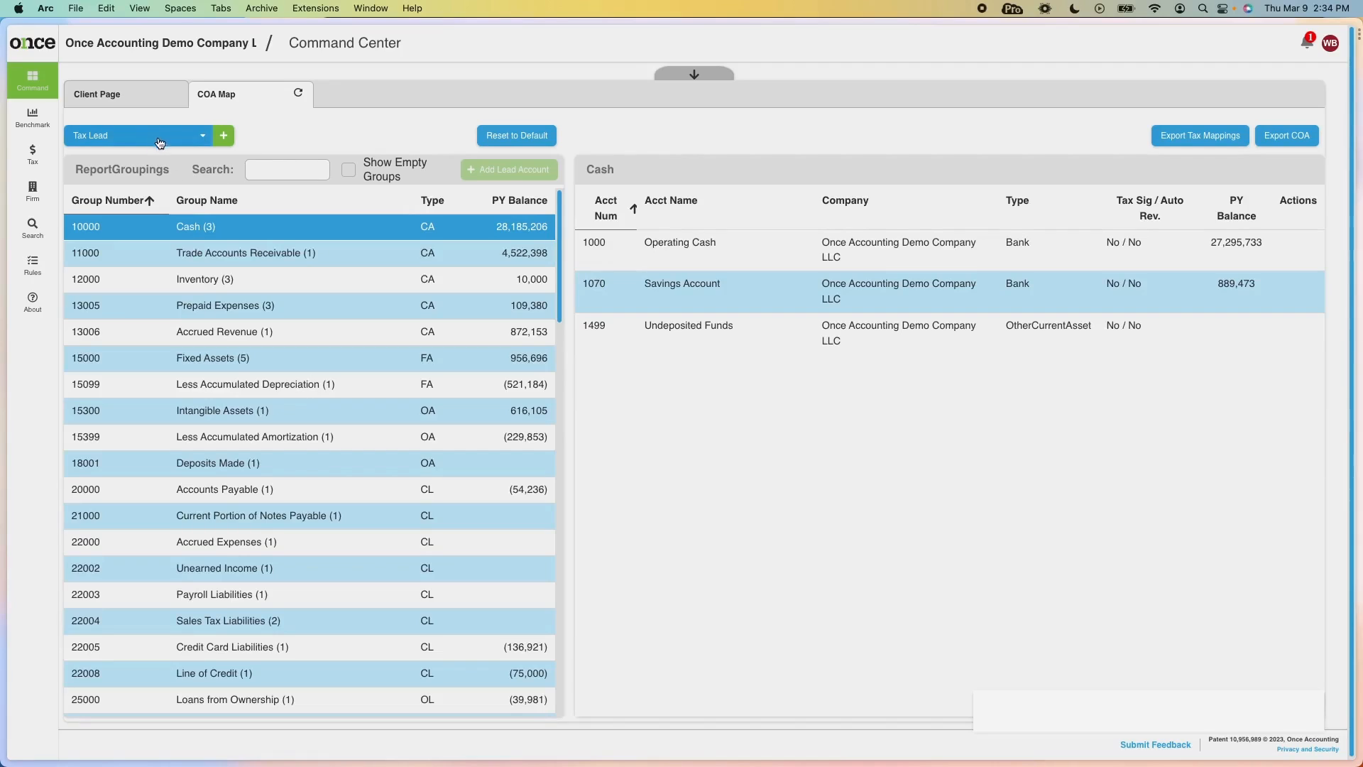
click(334, 258)
click(330, 282)
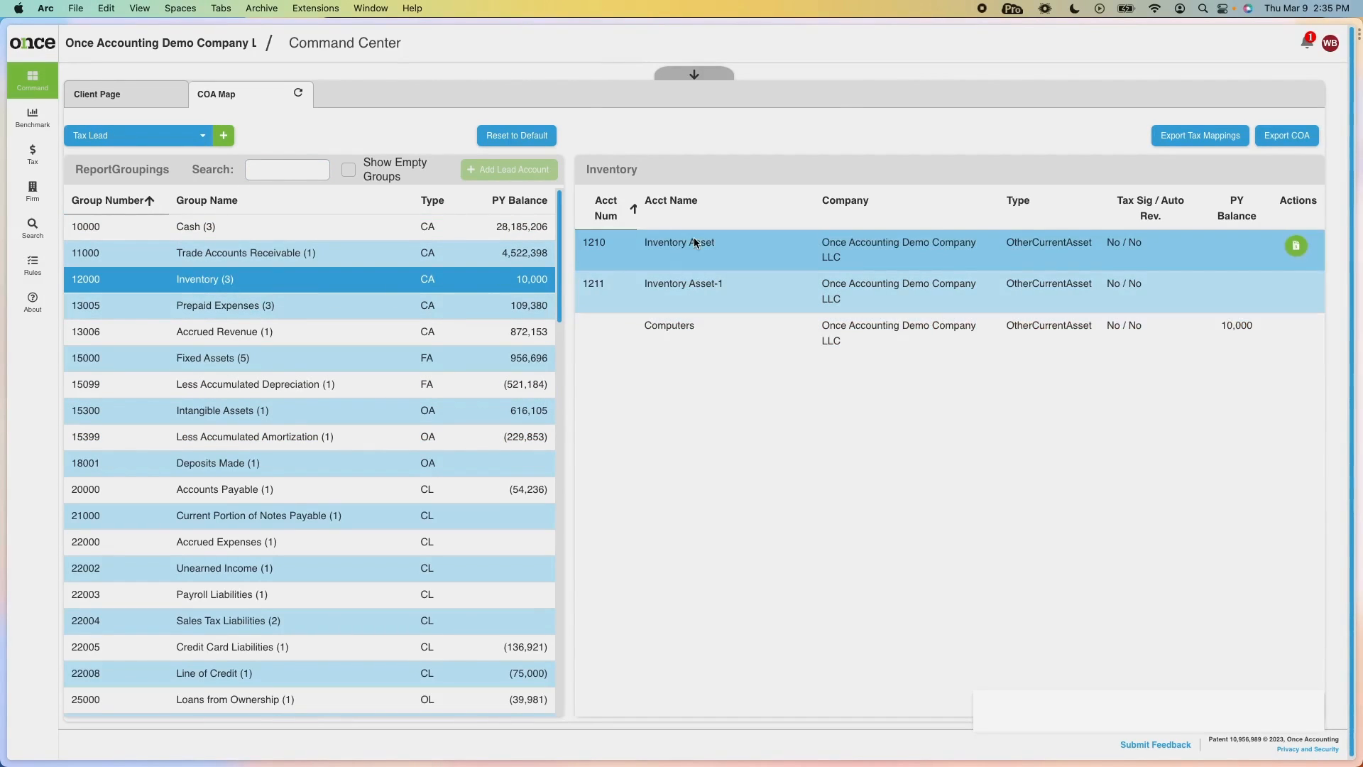
Filter the groupings by 'owne' and show the Loans from Ownership accounts.
click(297, 171)
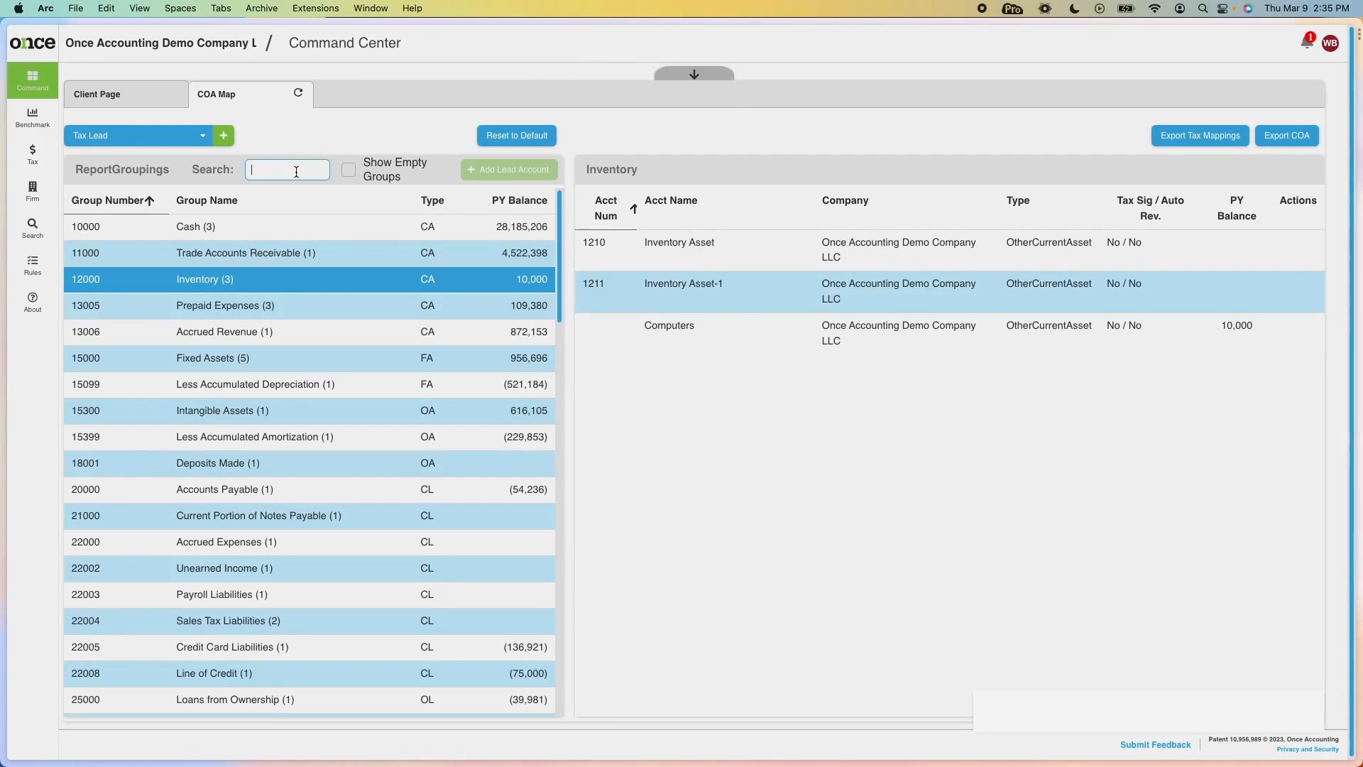
text(owner)
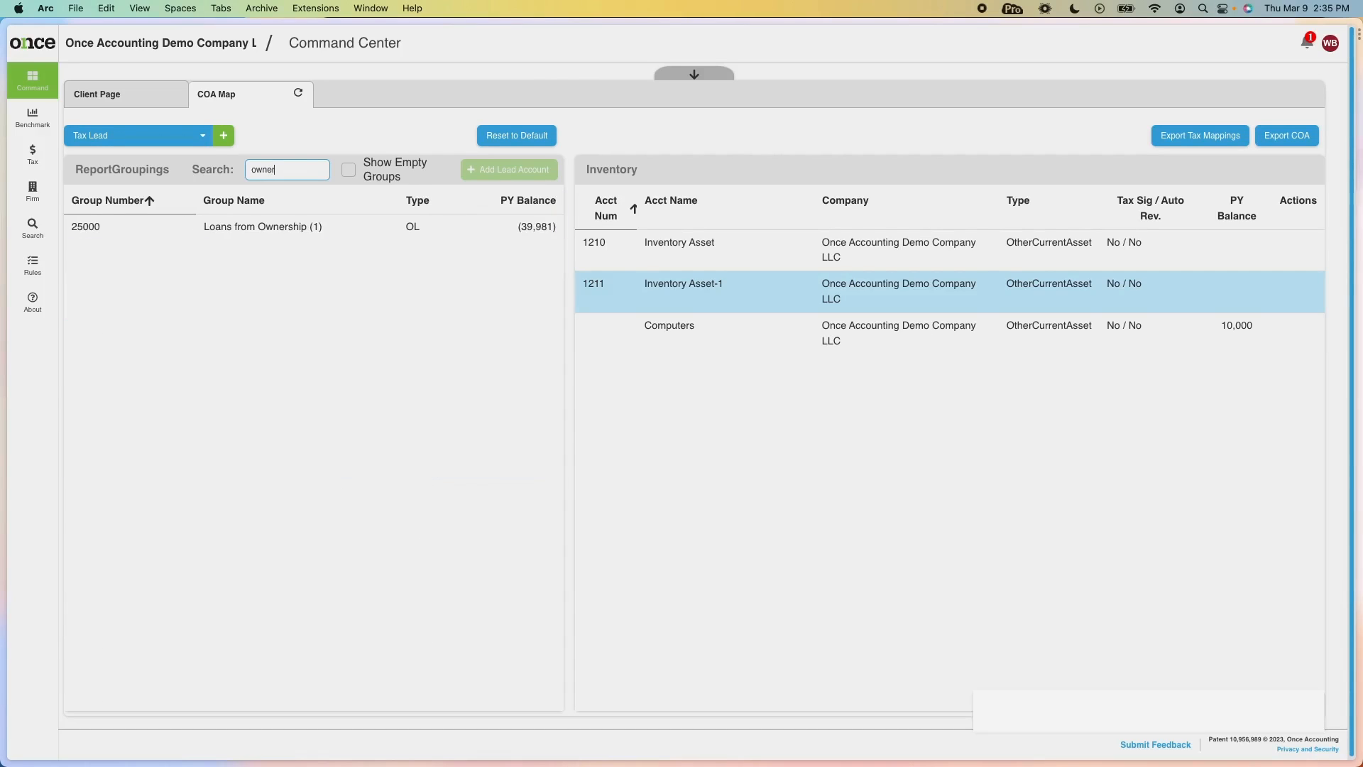
click(224, 232)
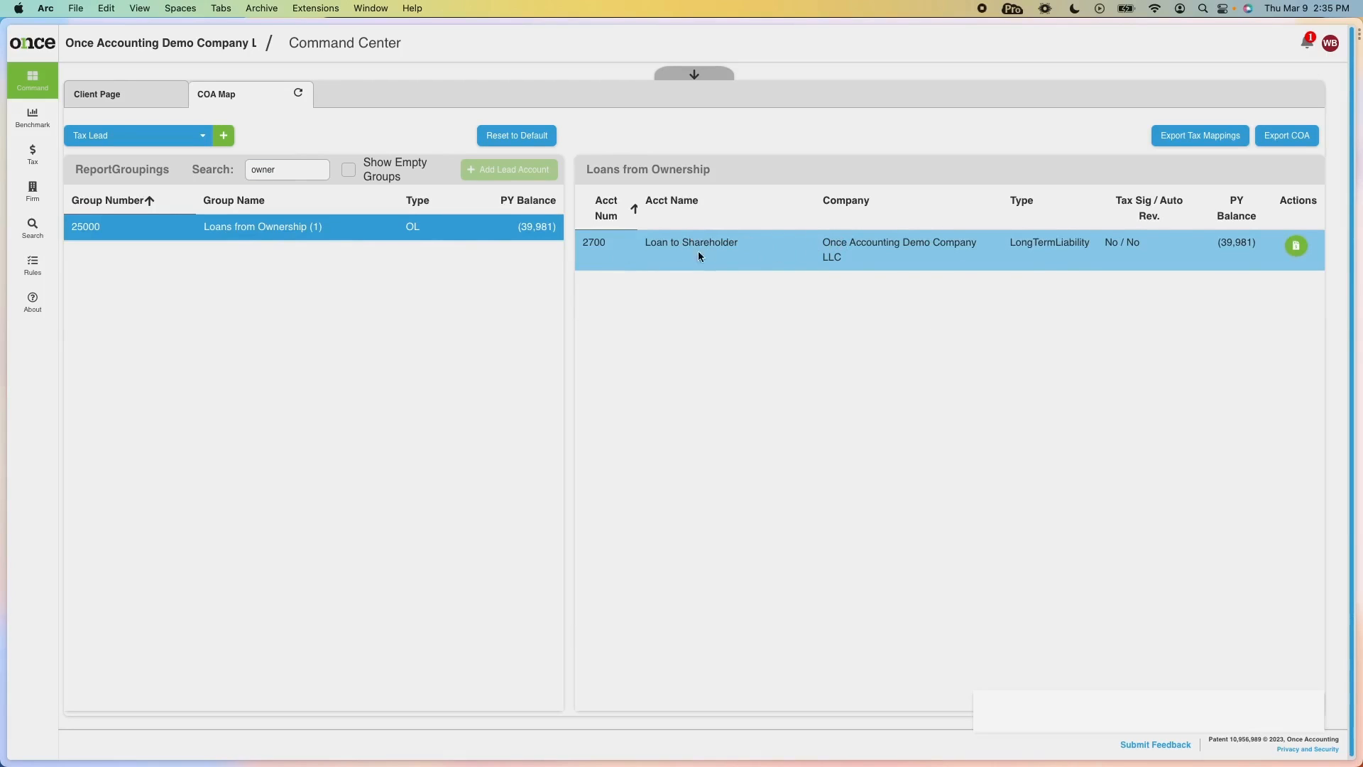
Filter by 'other' and compare Other operating expenses with Other Cost of Goods Sold accounts.
drag(281, 171, 226, 173)
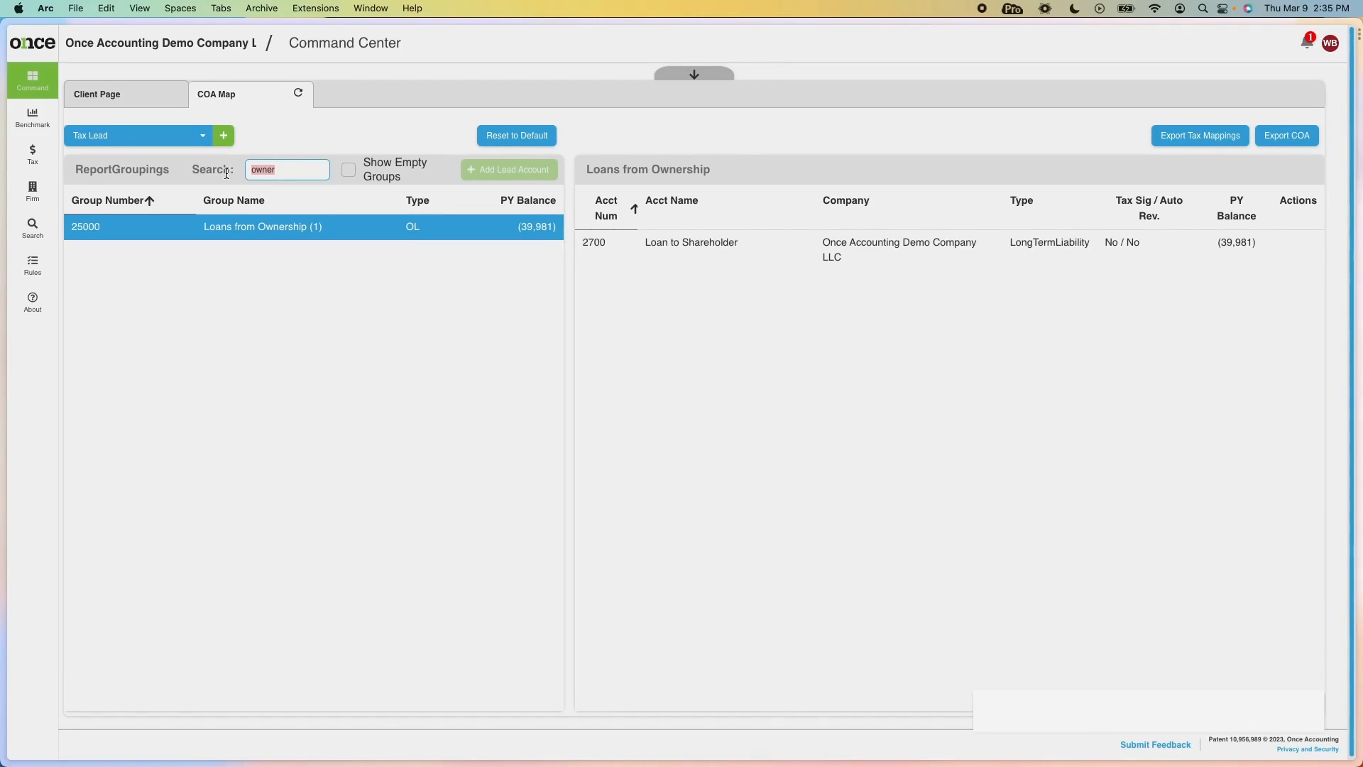
text(other)
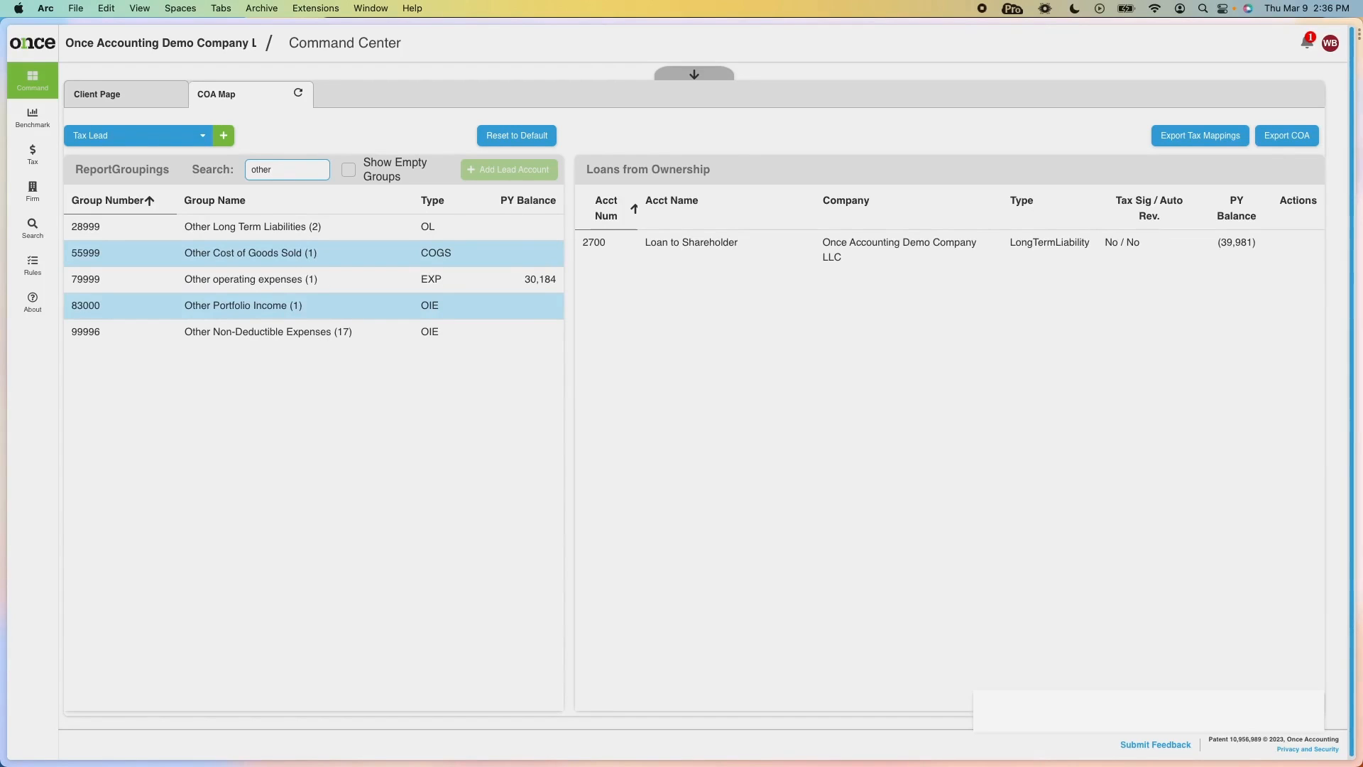
click(240, 279)
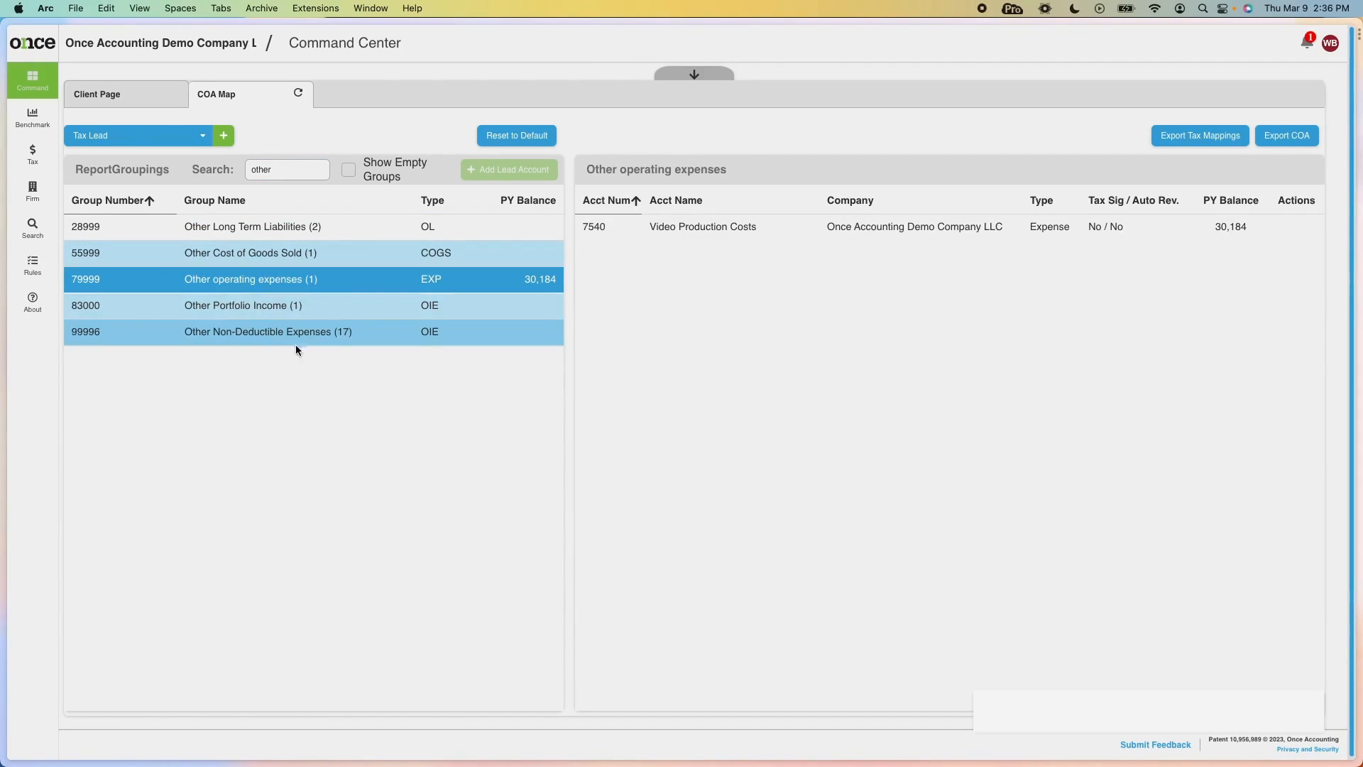
click(264, 251)
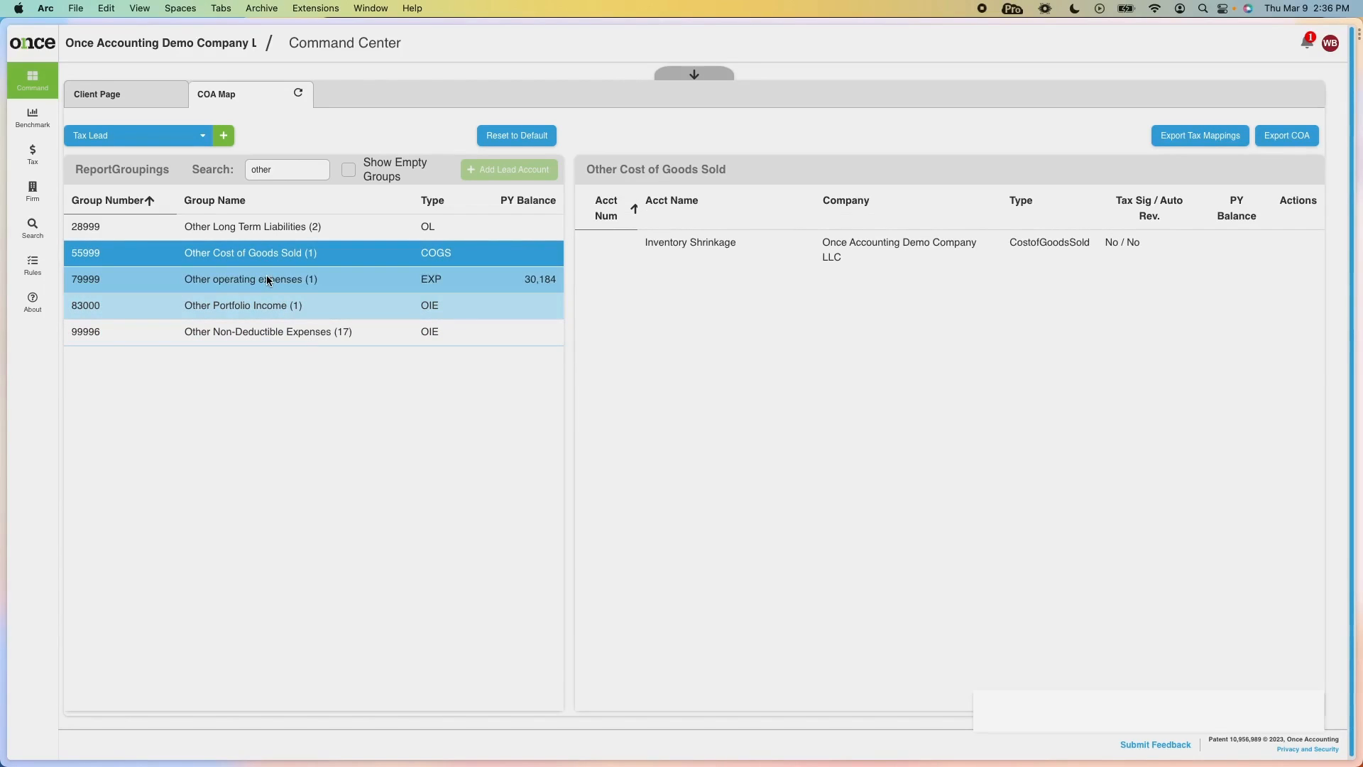
click(266, 277)
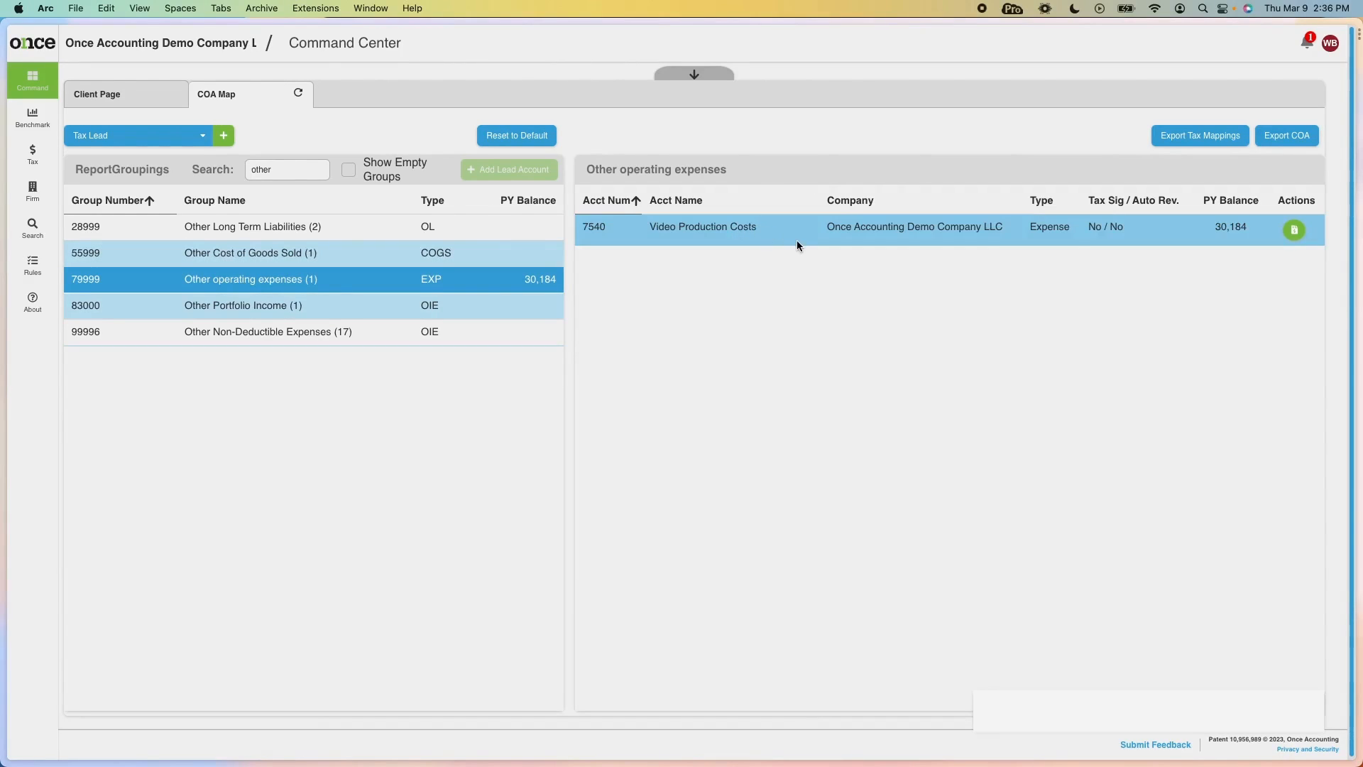
Search 'market' and drag 7540 Video Production Costs into Marketing, now four accounts totalling 47,709.
drag(278, 170, 185, 167)
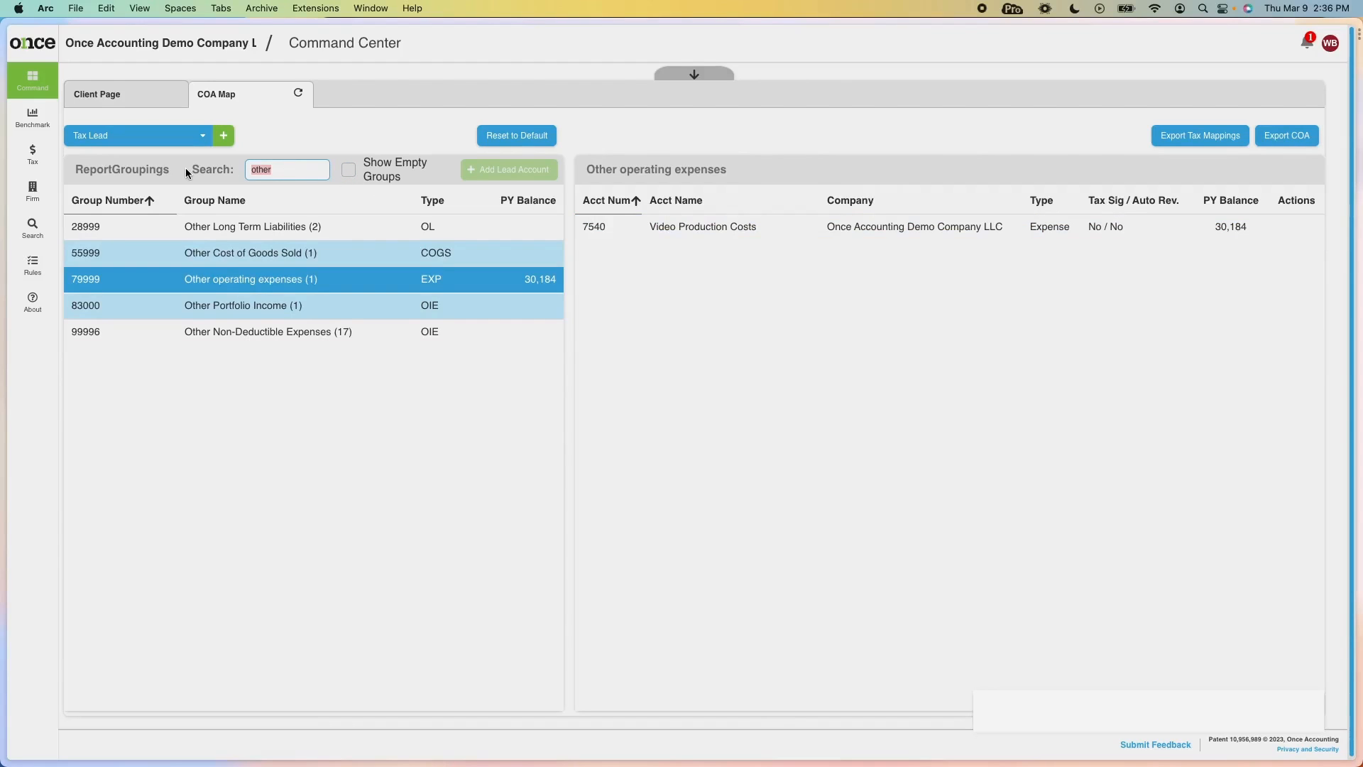
text(market)
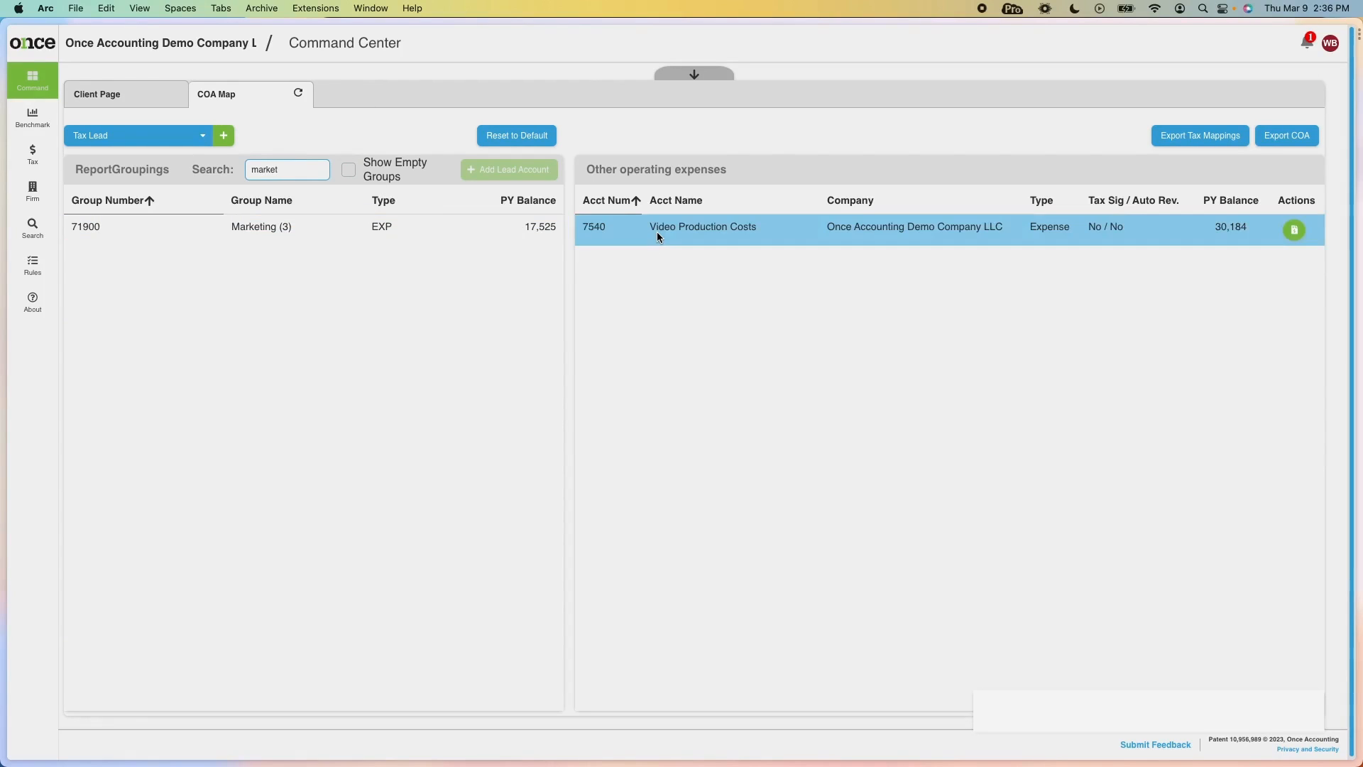
drag(658, 231, 335, 227)
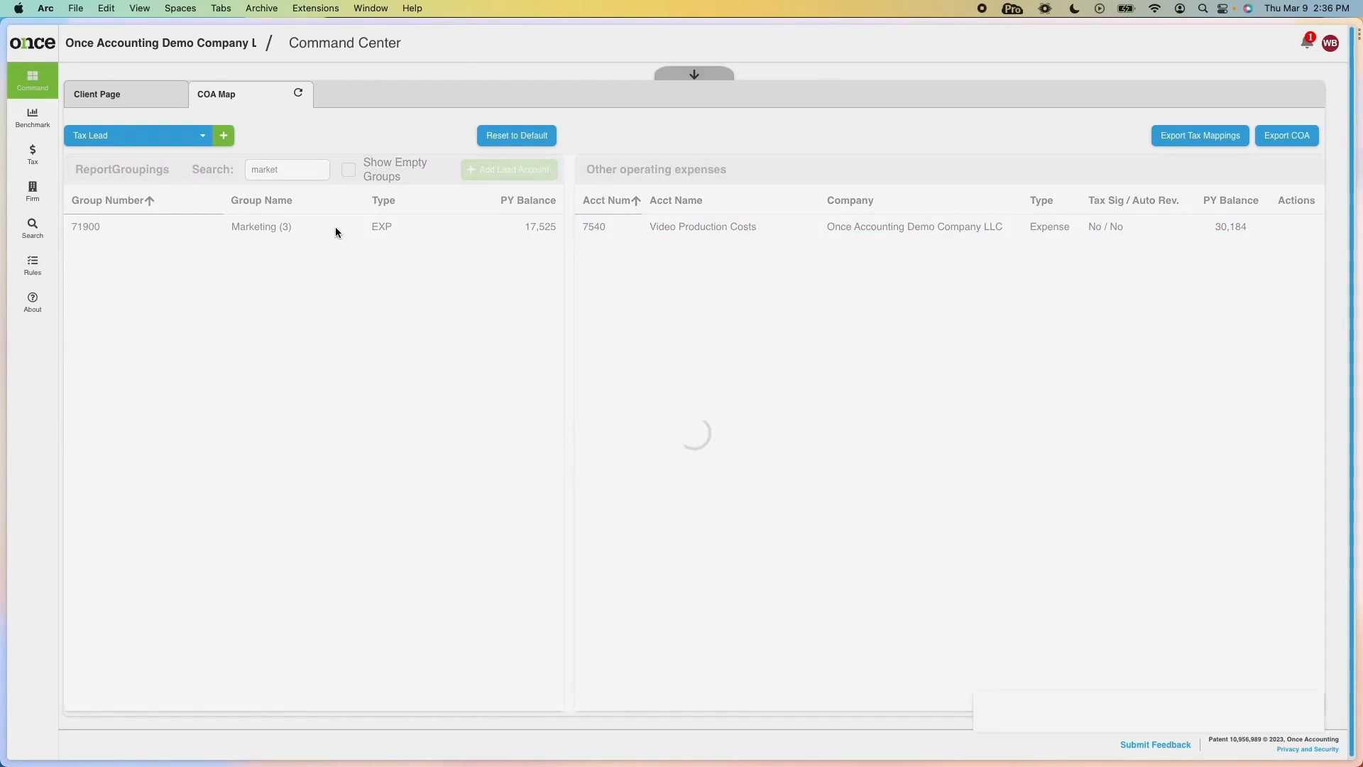
click(313, 231)
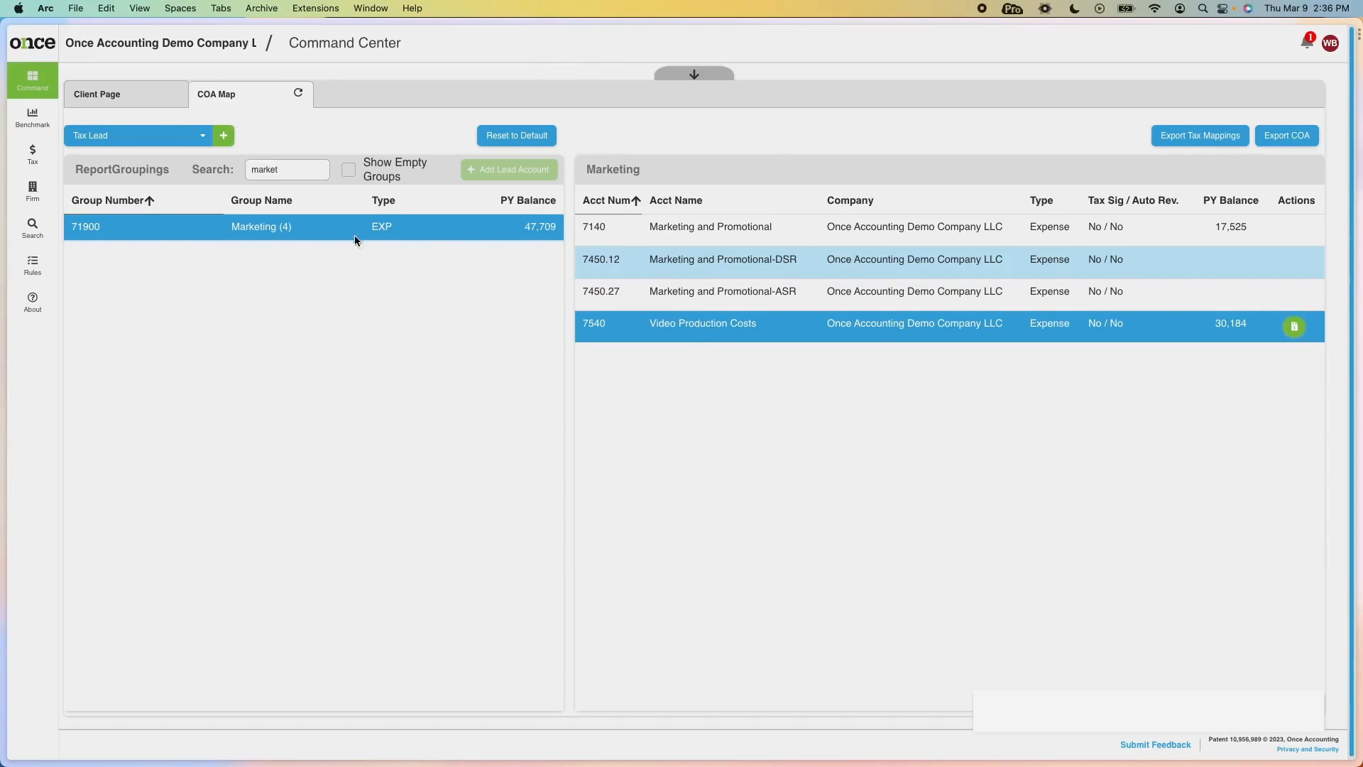
Filter groupings by 'nee' and review the 15 NEEDS ATTN BEFORE FILING accounts totalling 117,451.
double_click(291, 169)
key(BackSpace)
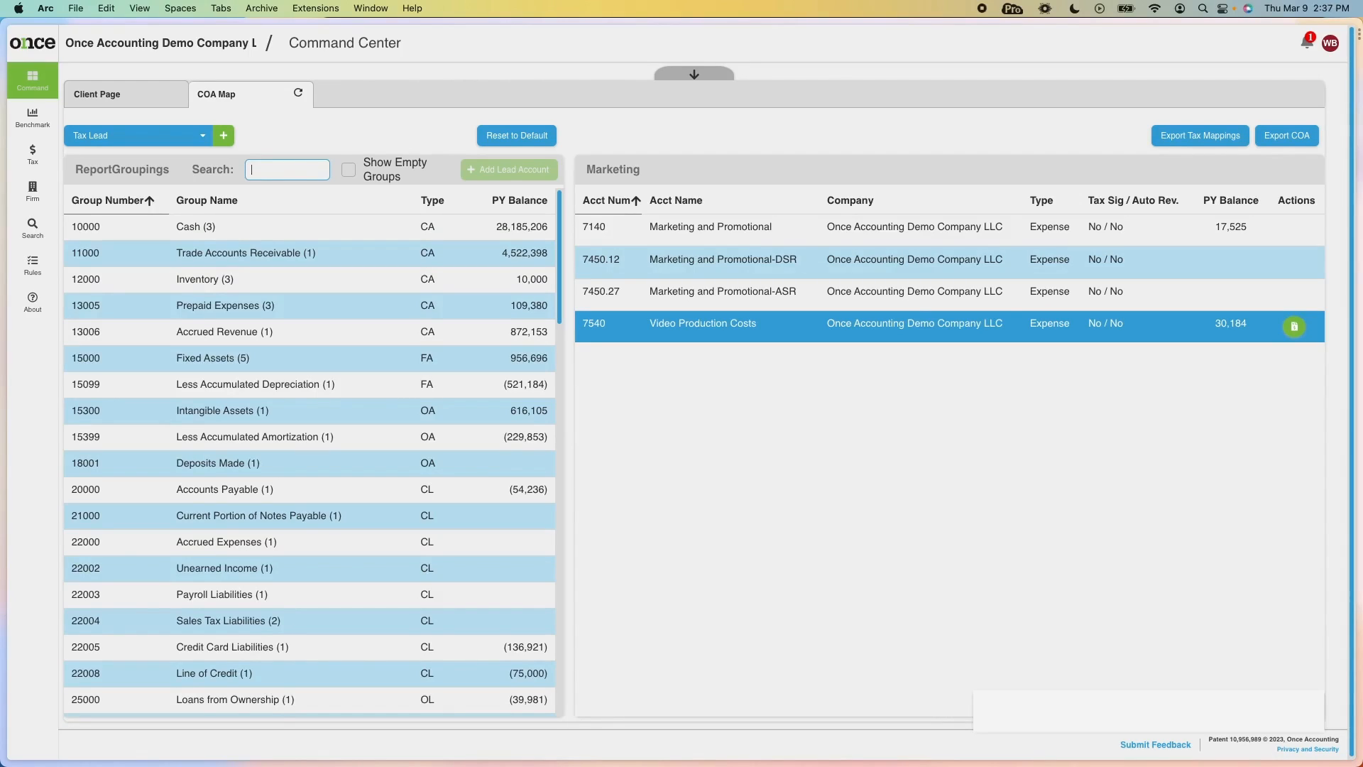
text(nee)
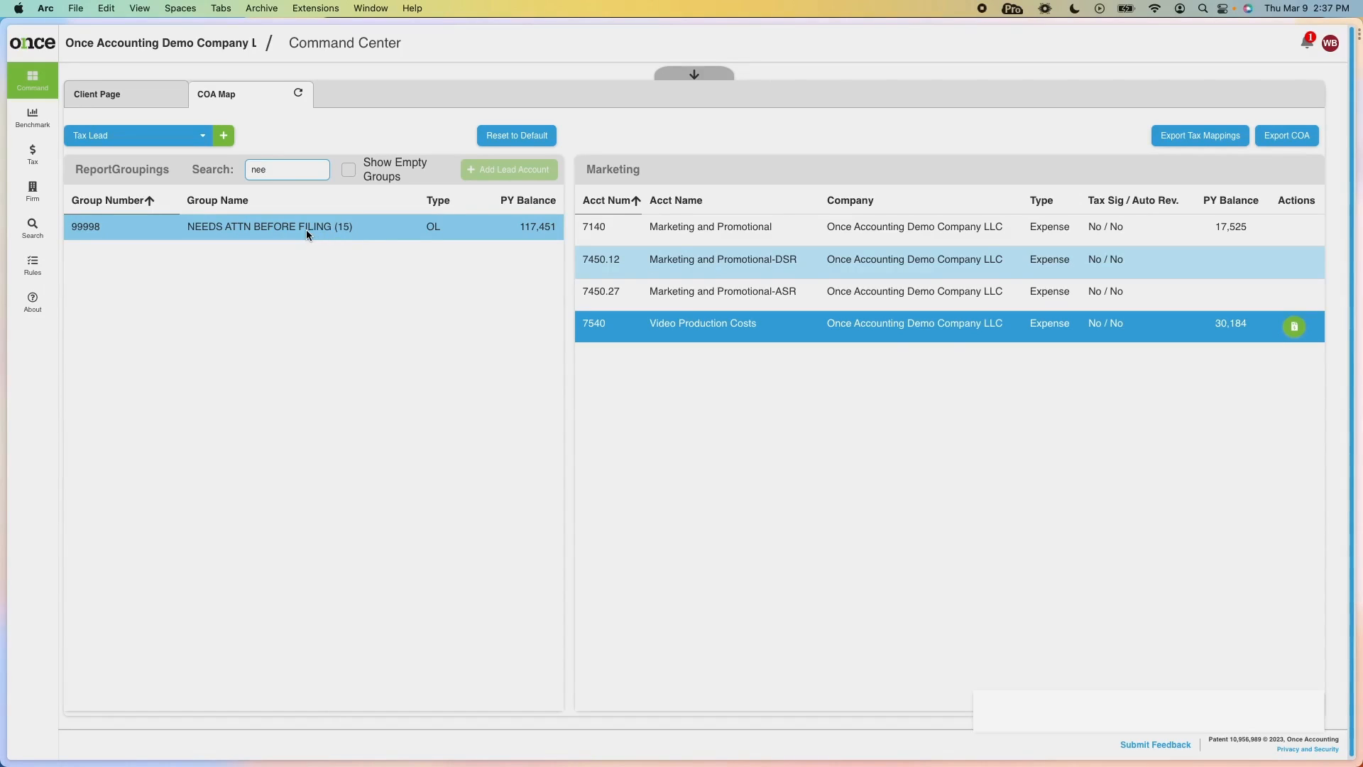
click(306, 228)
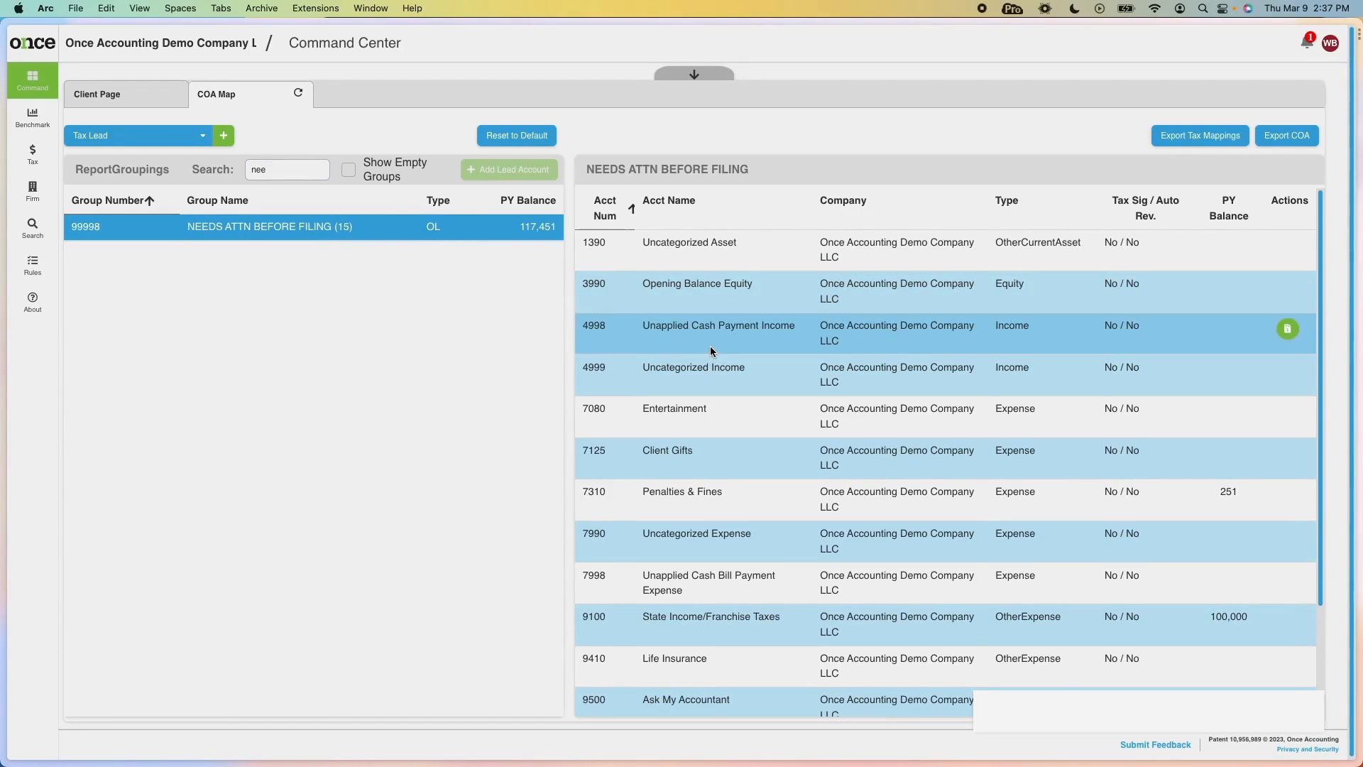
scroll(713, 351, down, 4)
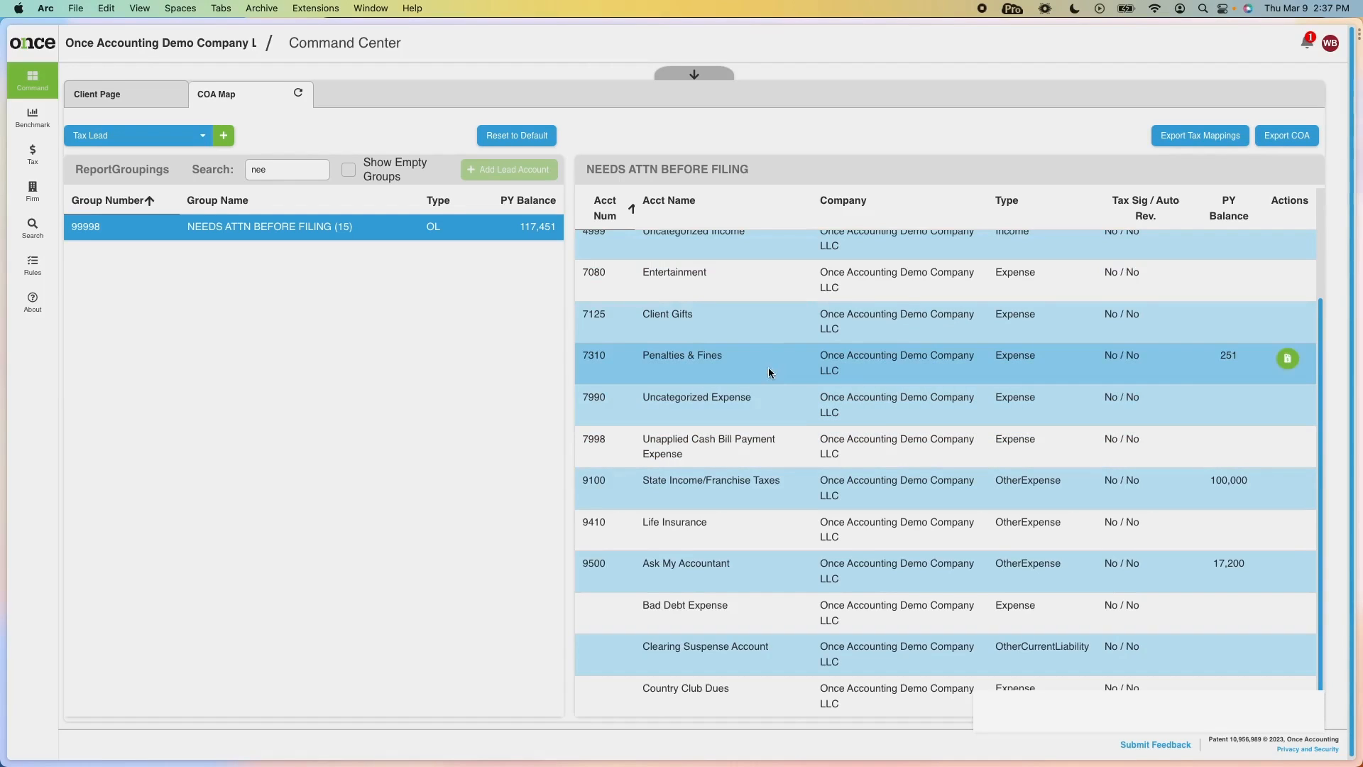
scroll(759, 433, up, 3)
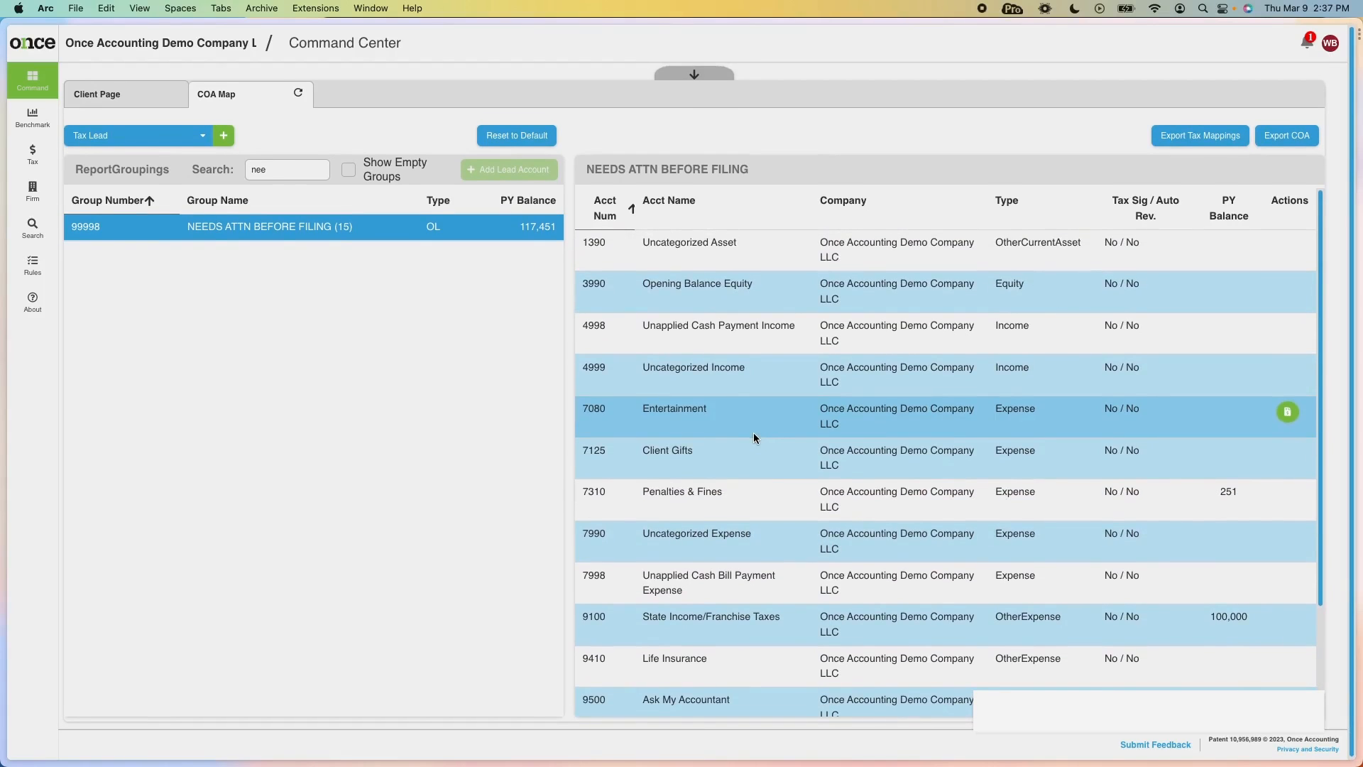
click(299, 170)
double_click(298, 170)
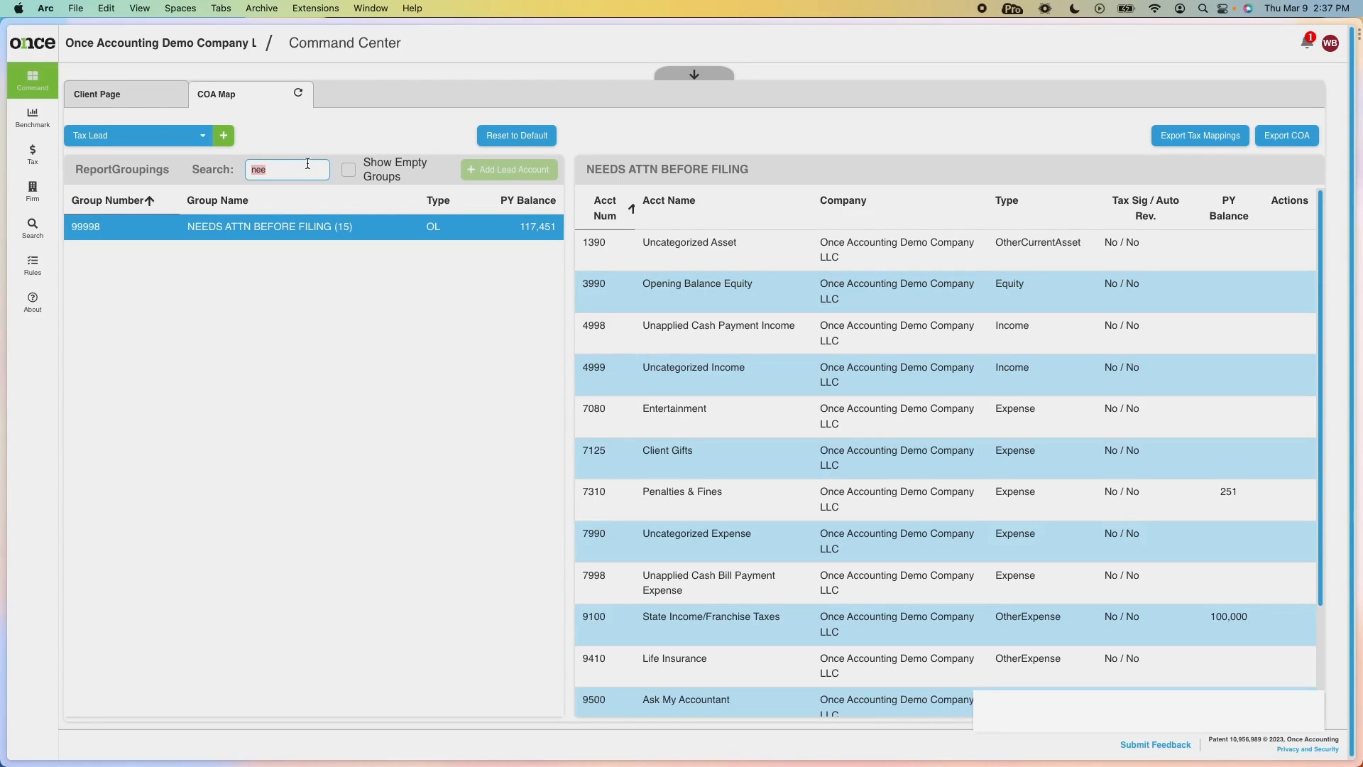
text(prom)
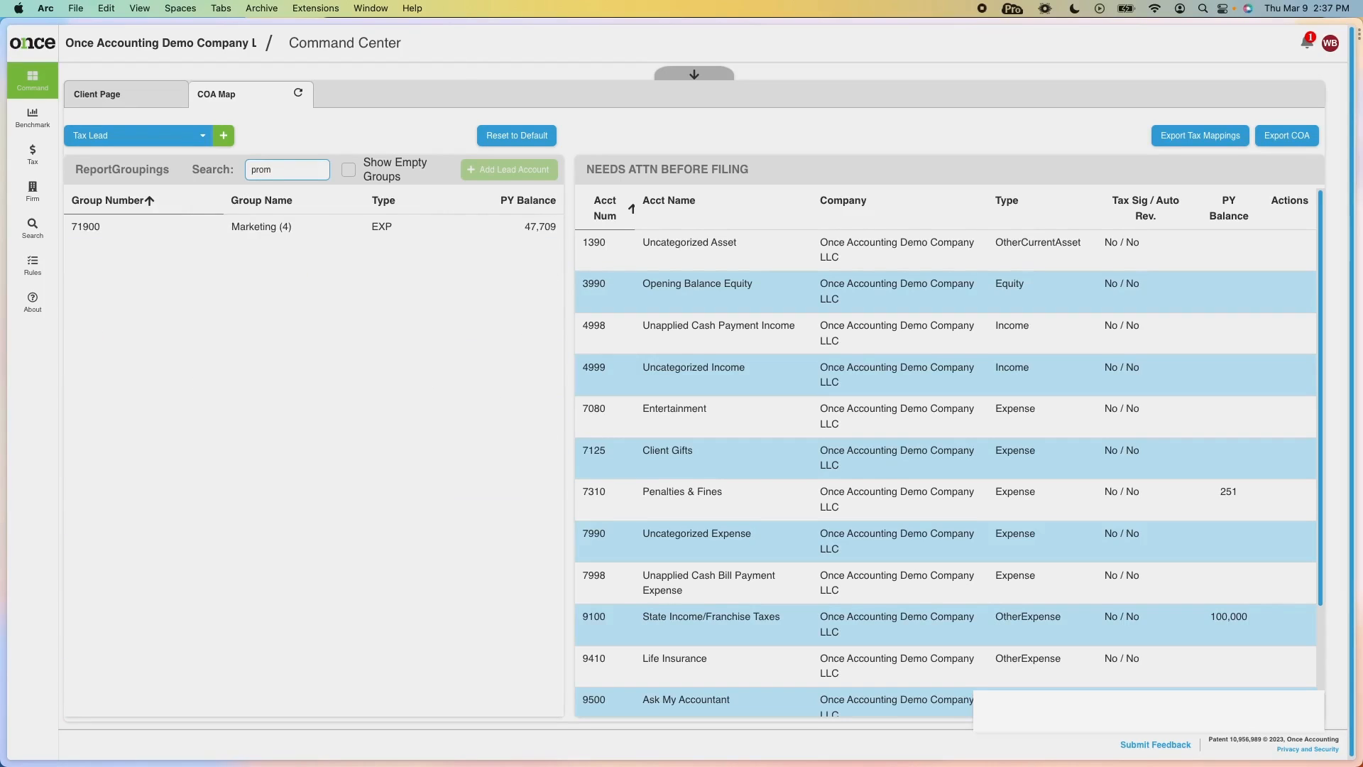
click(349, 222)
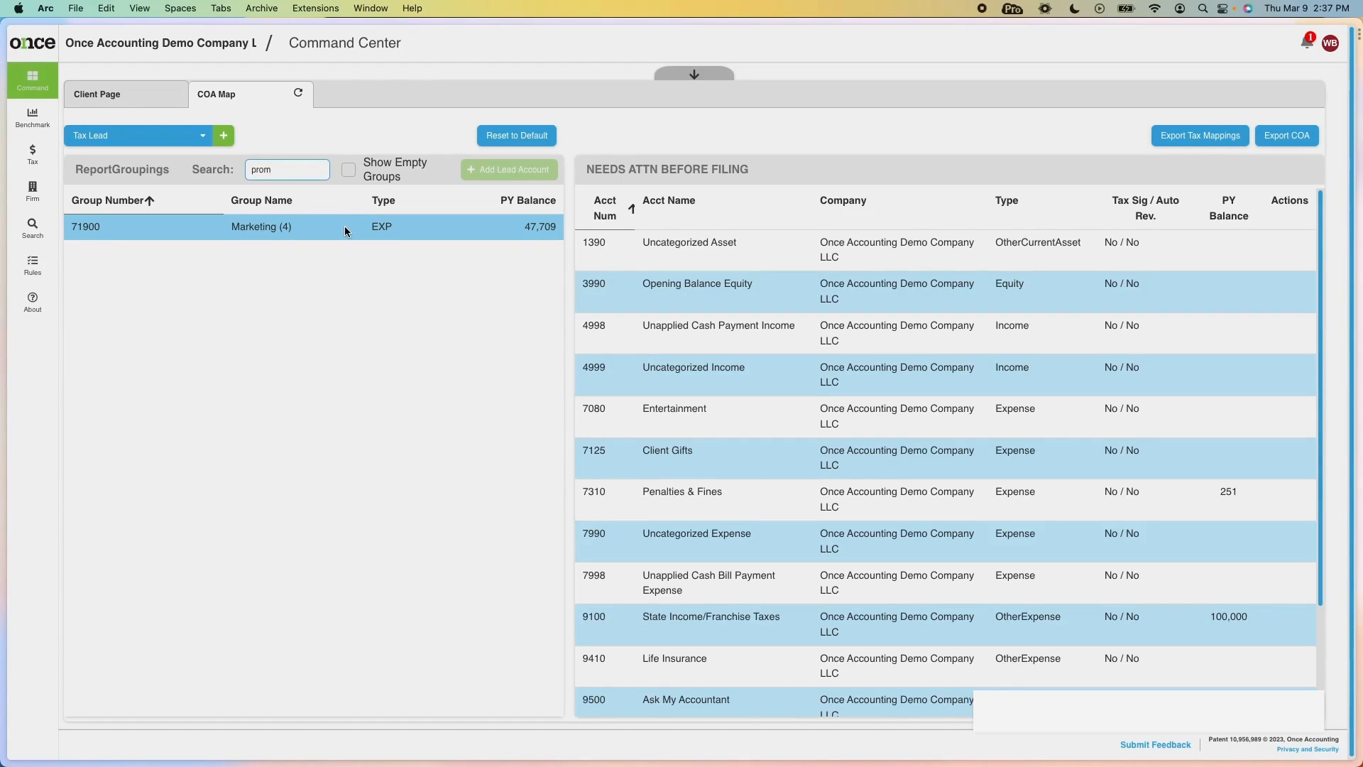
click(345, 231)
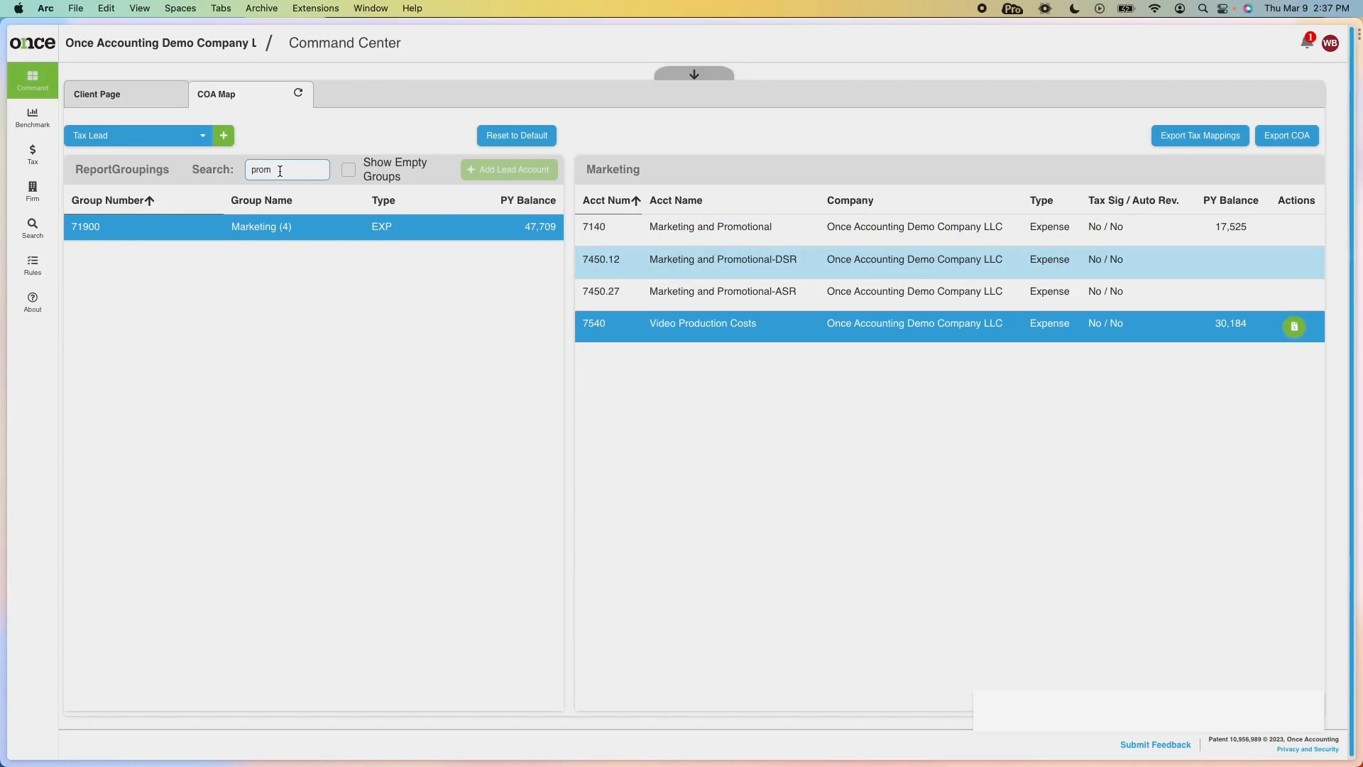
key(super+a)
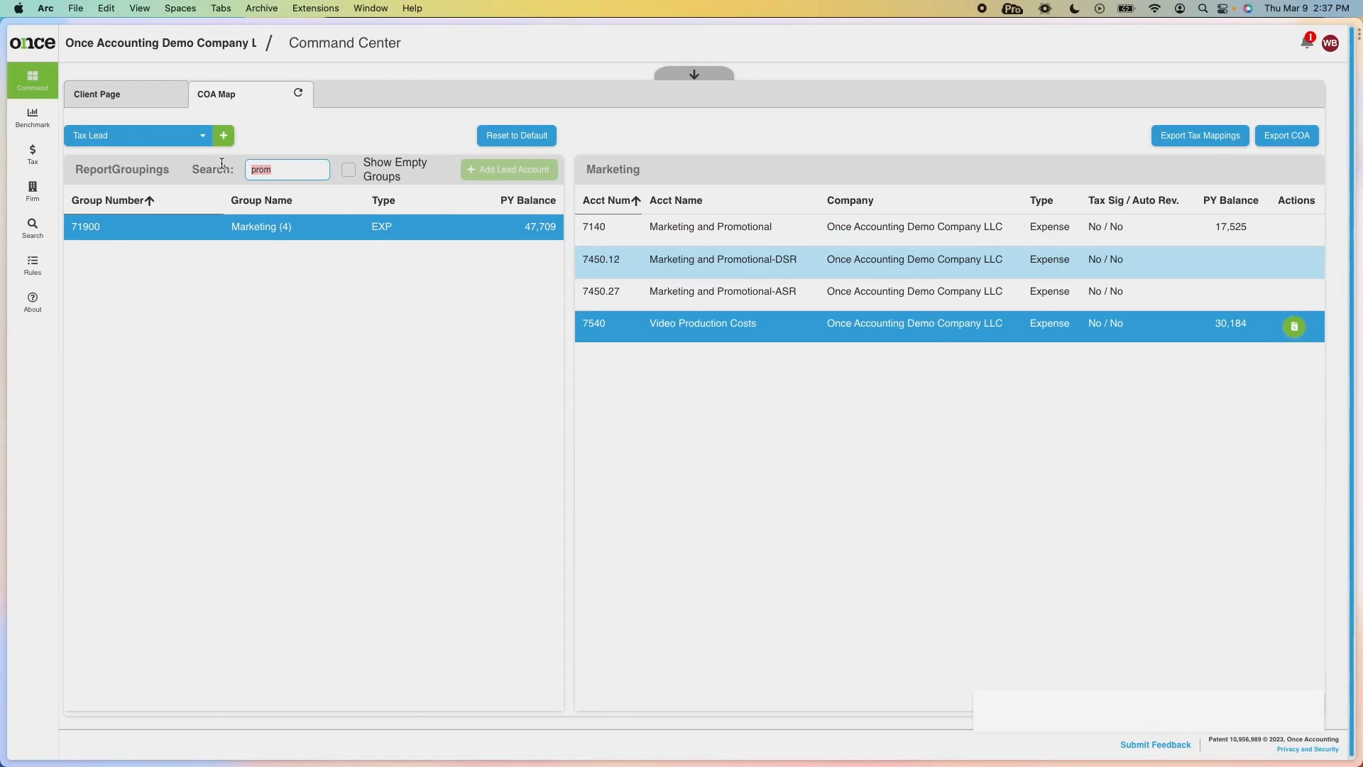
text(needs)
click(435, 226)
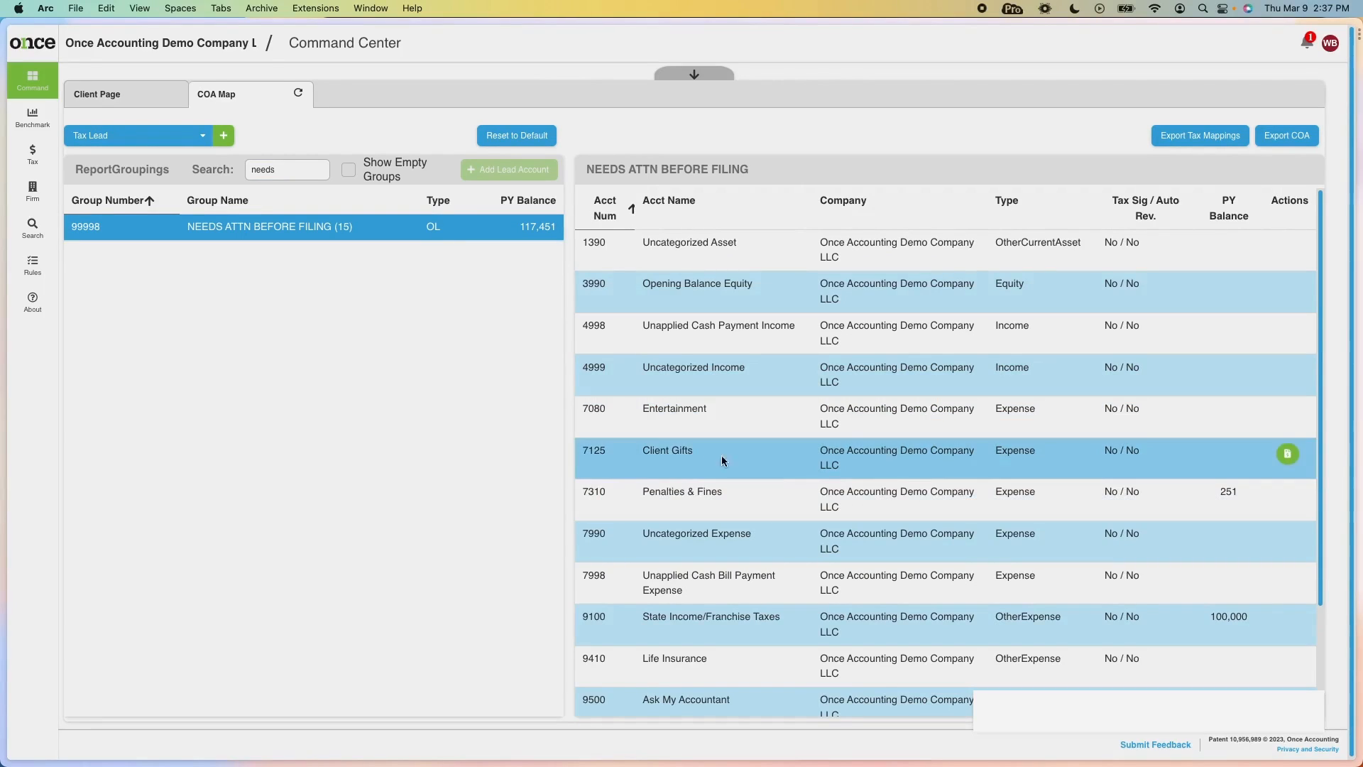
scroll(772, 553, down, 3)
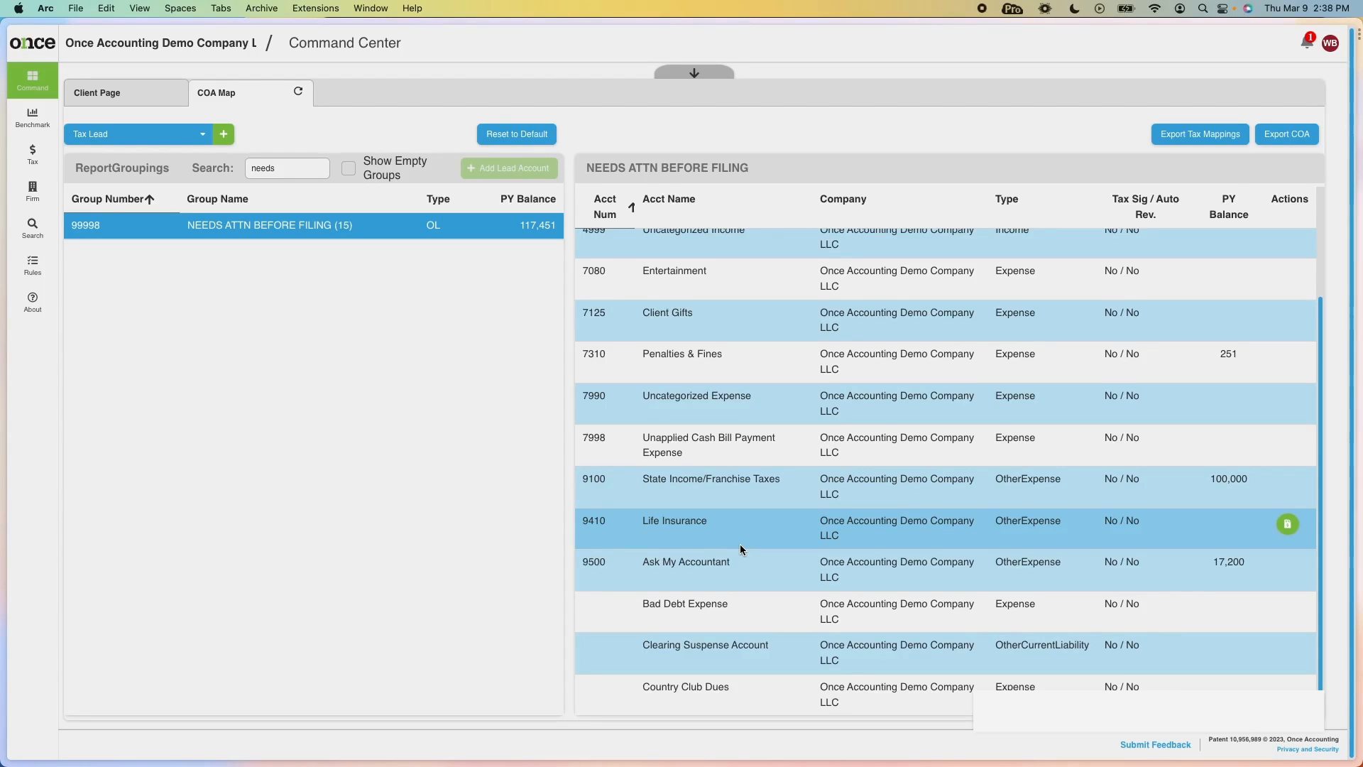
Expand the client panel, view the Ask My Accountant alert's transactions, then return to Companies.
click(706, 63)
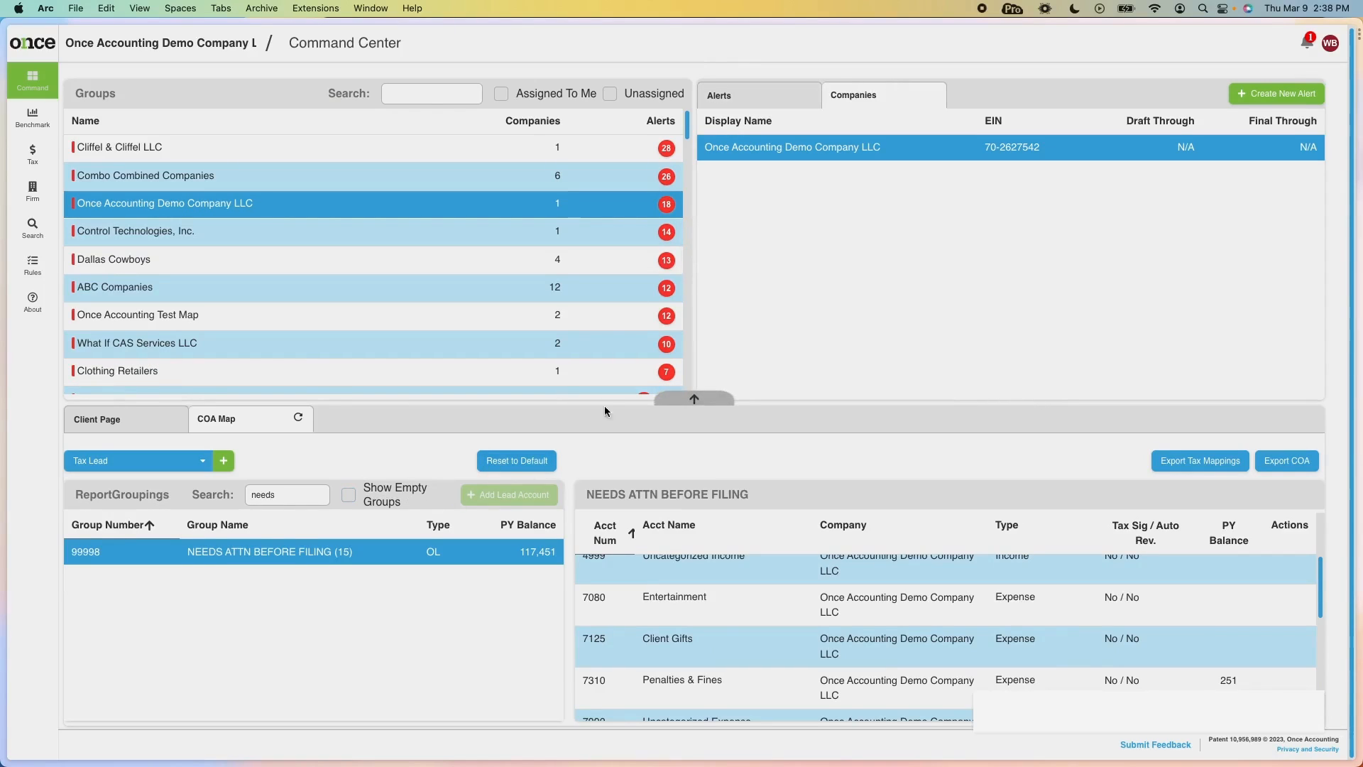
click(758, 98)
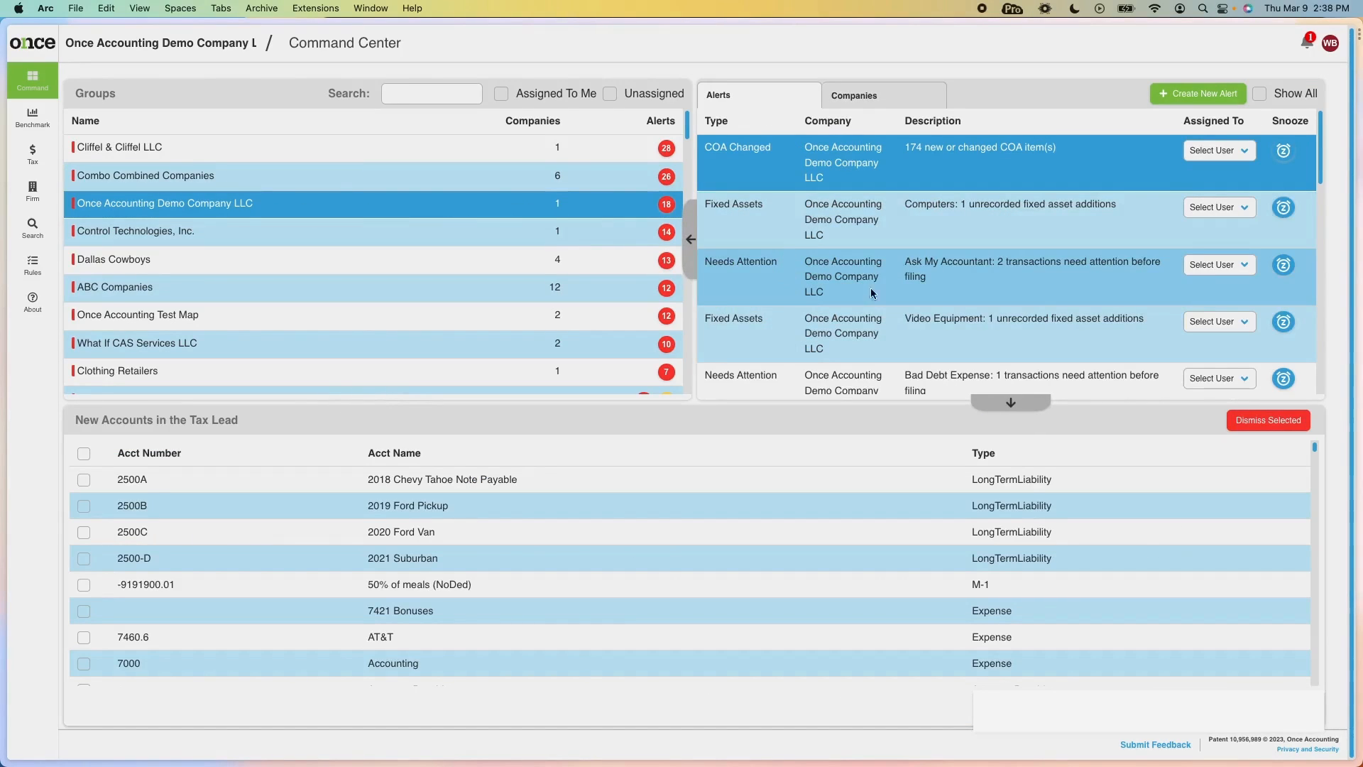
click(927, 270)
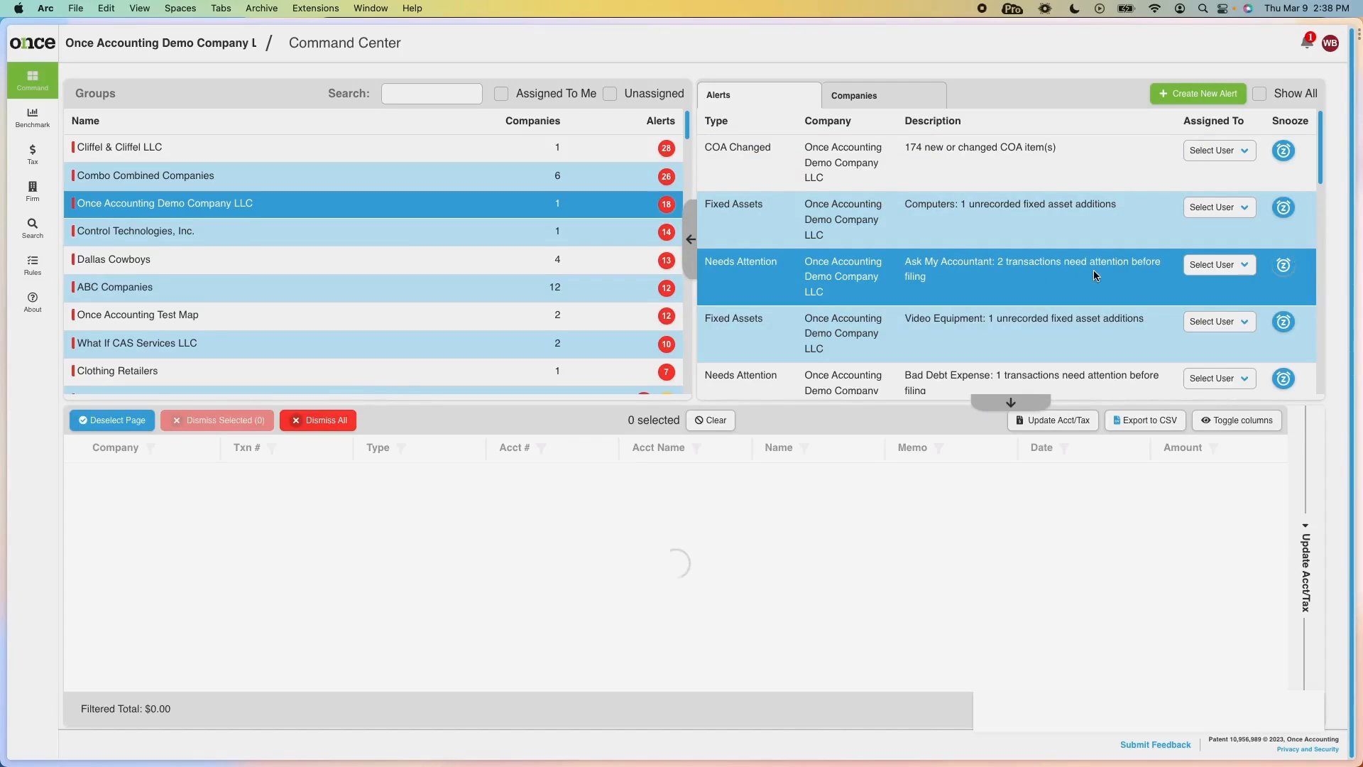
click(863, 101)
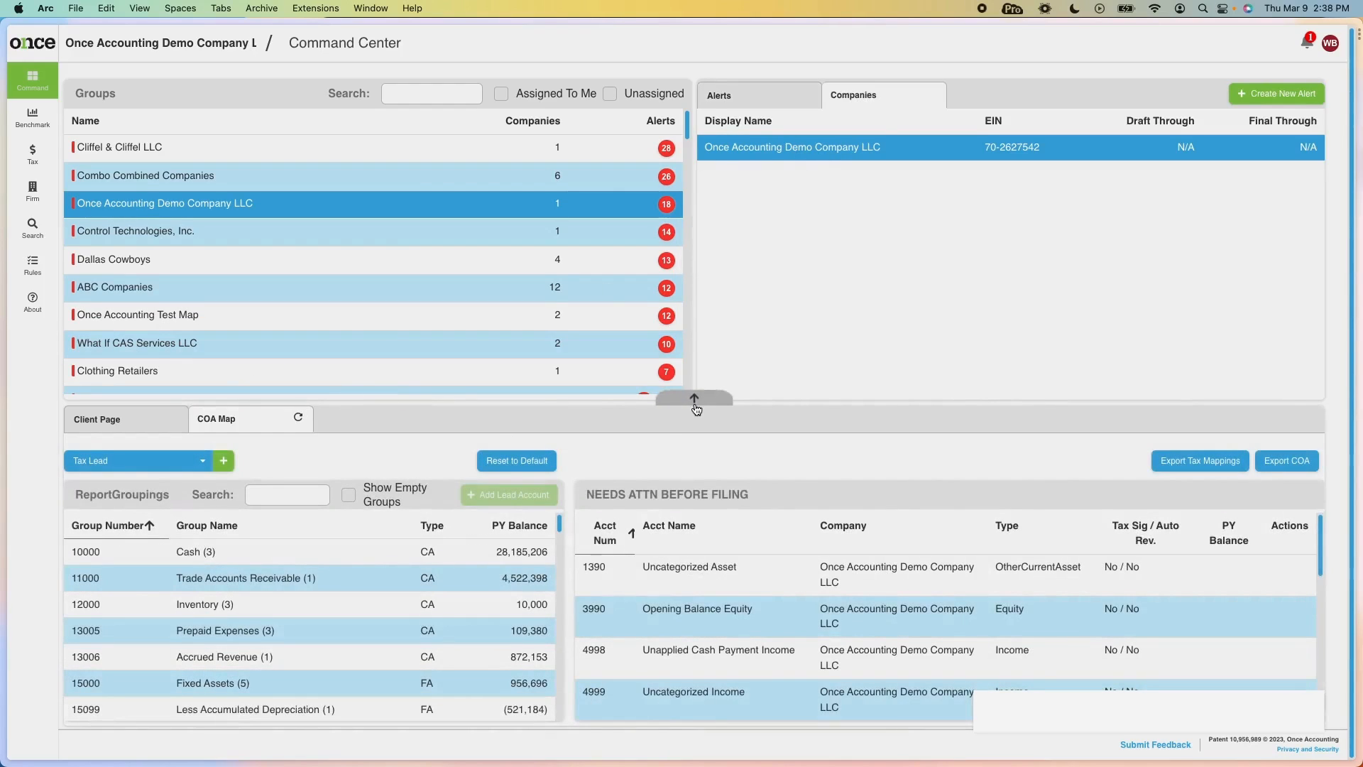
Filter the COA Map groupings by 'need' and review the NEEDS ATTN BEFORE FILING accounts (15 accounts, 117,451).
click(693, 395)
click(260, 170)
text(need)
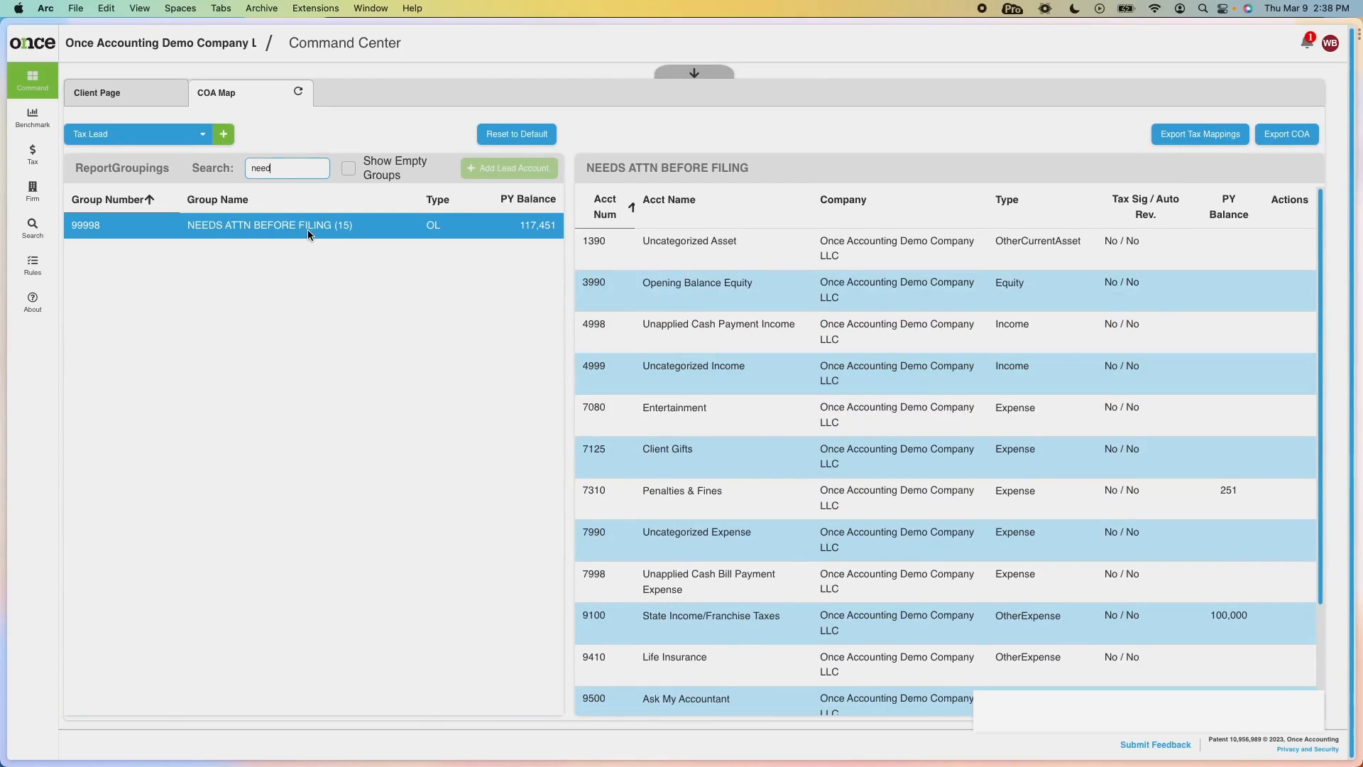
scroll(829, 578, down, 2)
scroll(788, 581, down, 2)
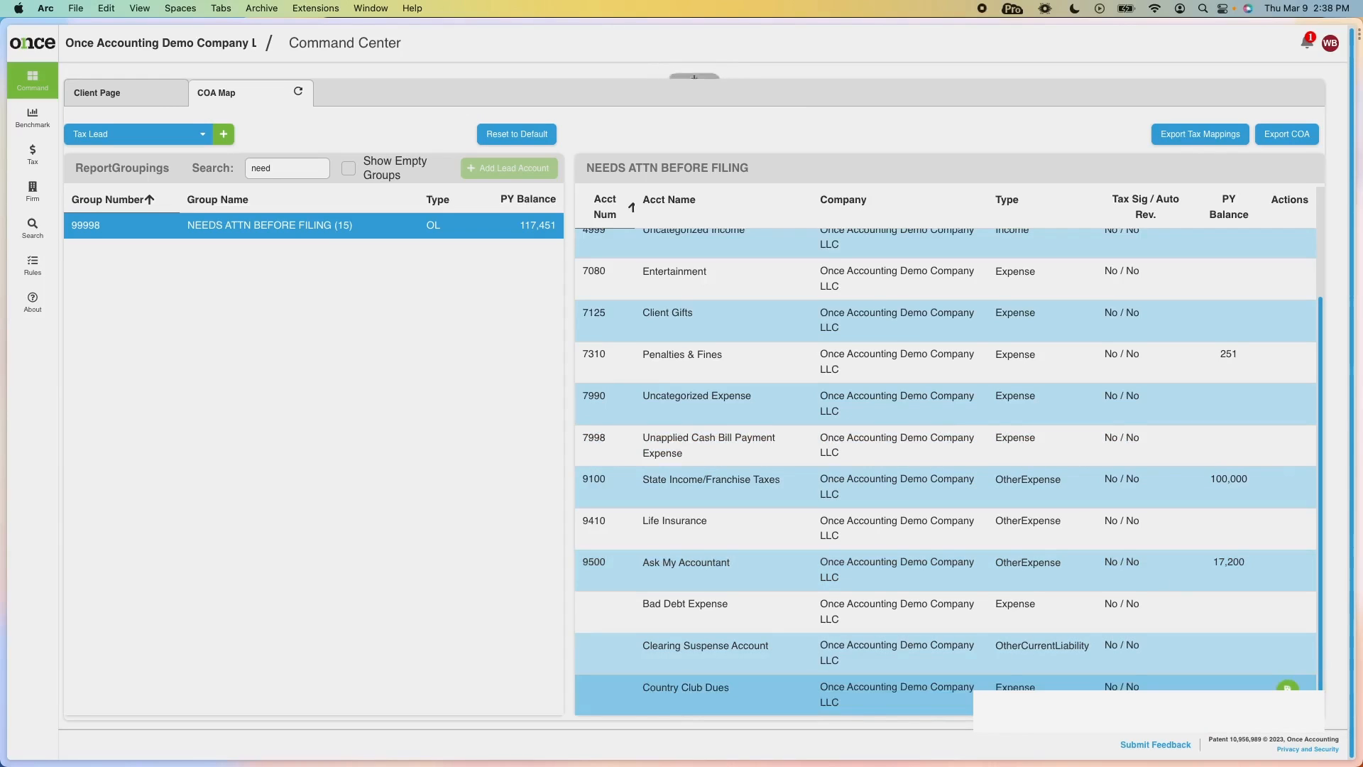
click(694, 71)
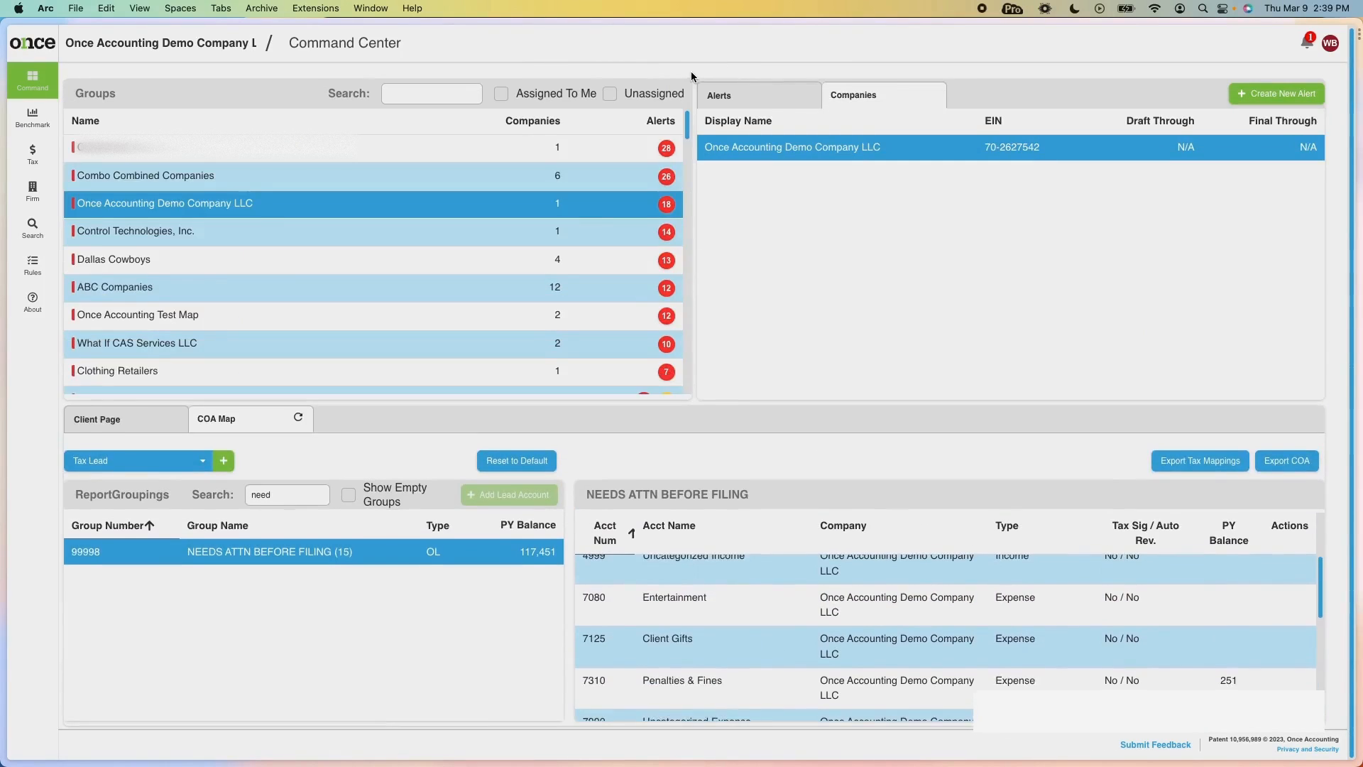
From the Alerts list, select all new accounts under the COA Changed alert and dismiss them.
scroll(631, 618, up, 3)
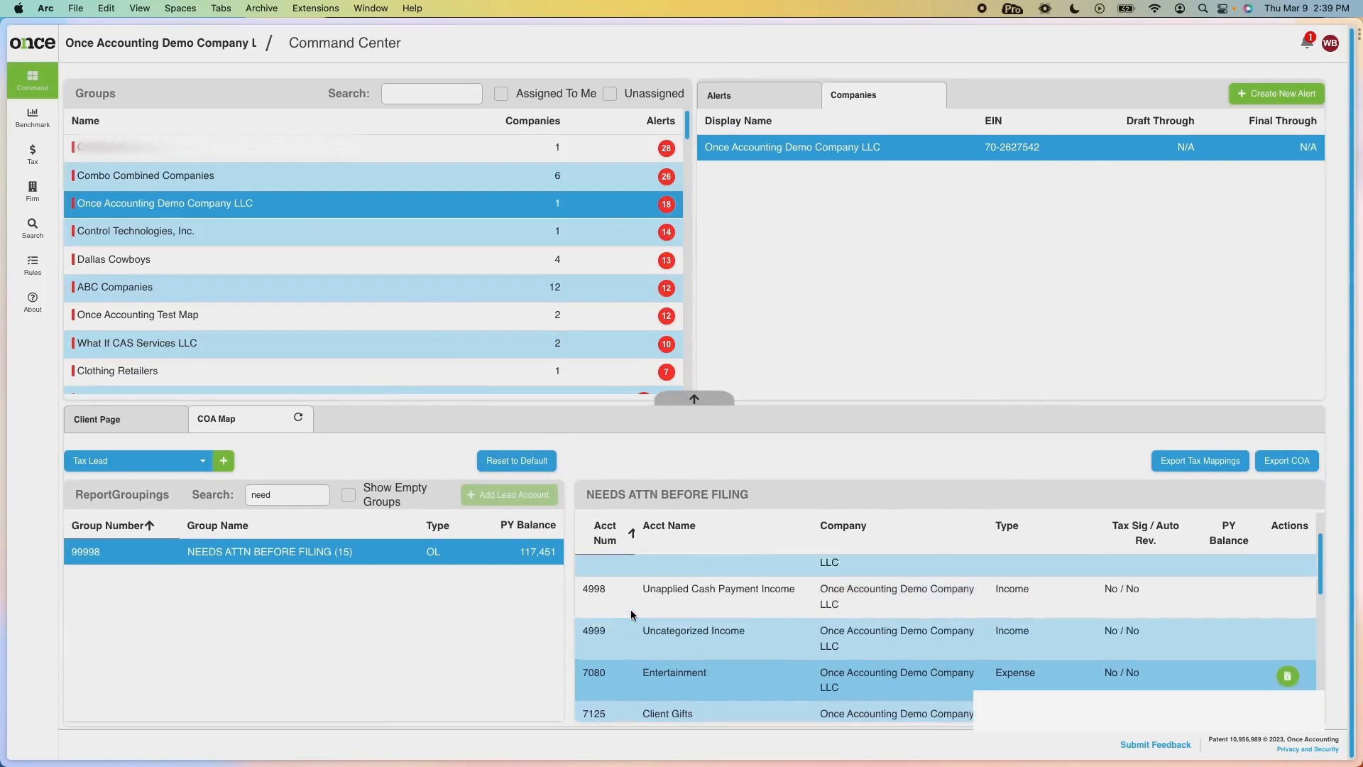
click(752, 101)
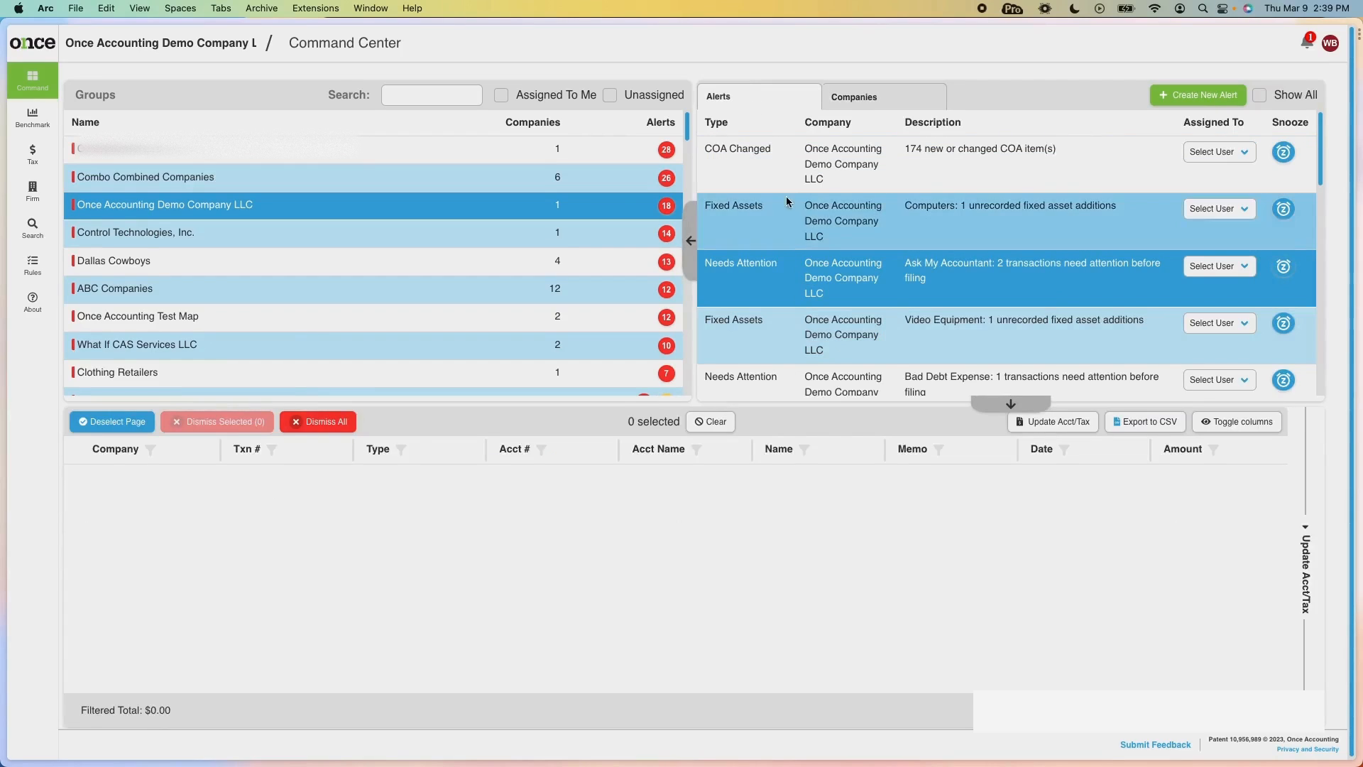
click(776, 166)
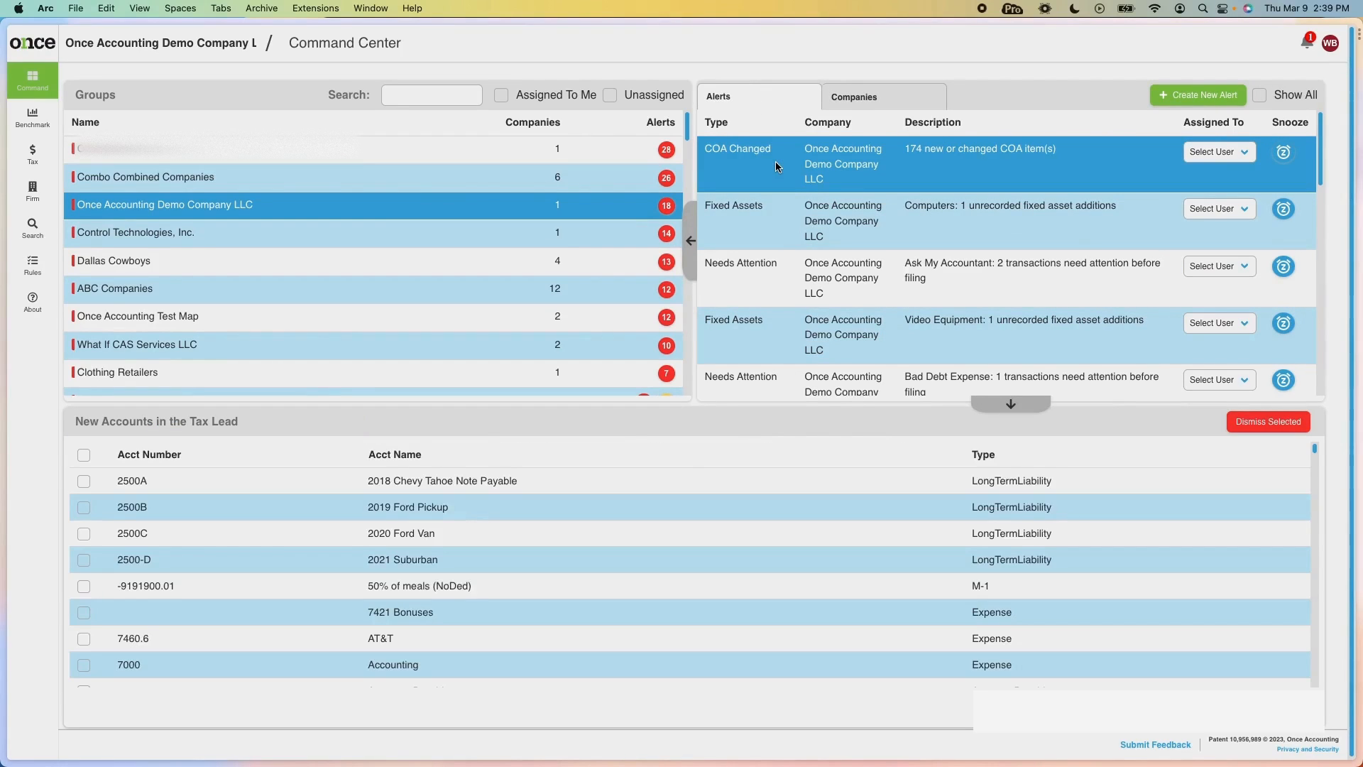
click(83, 455)
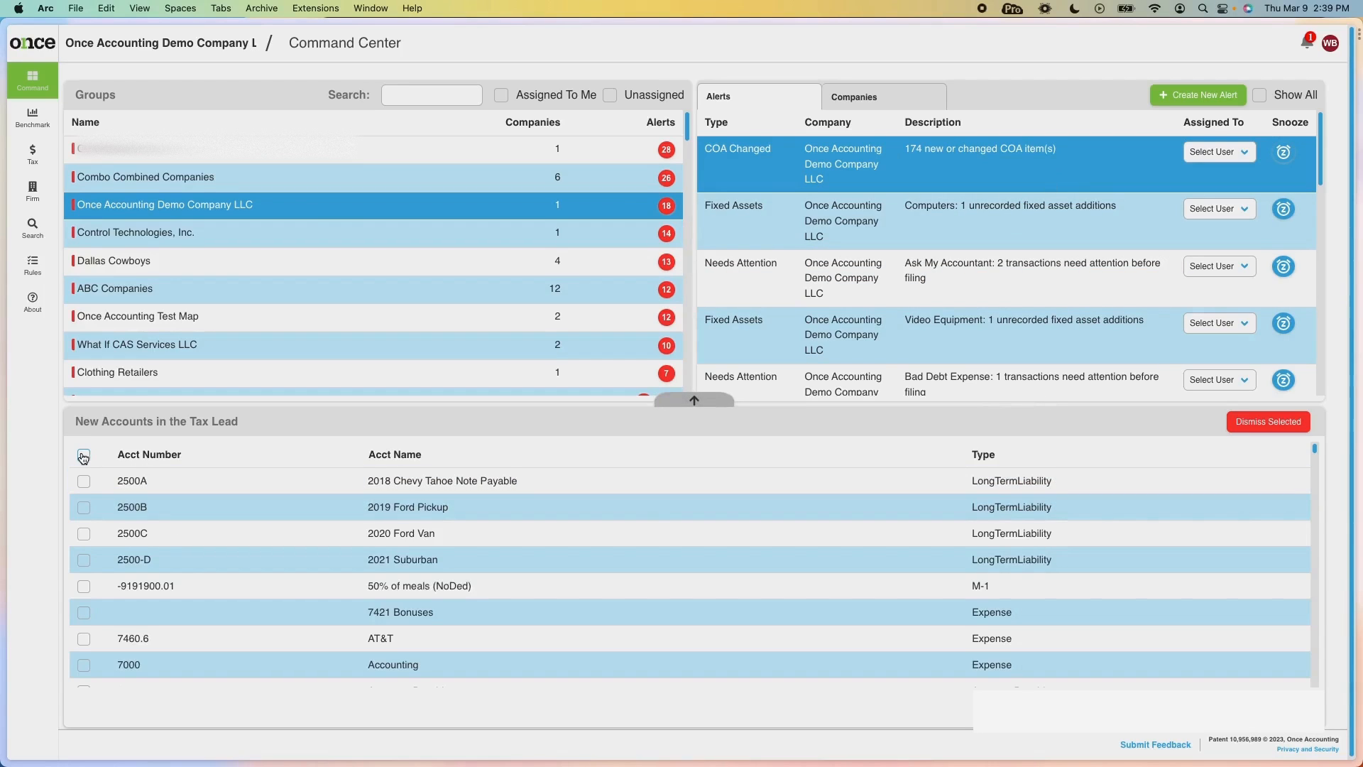
scroll(203, 562, down, 3)
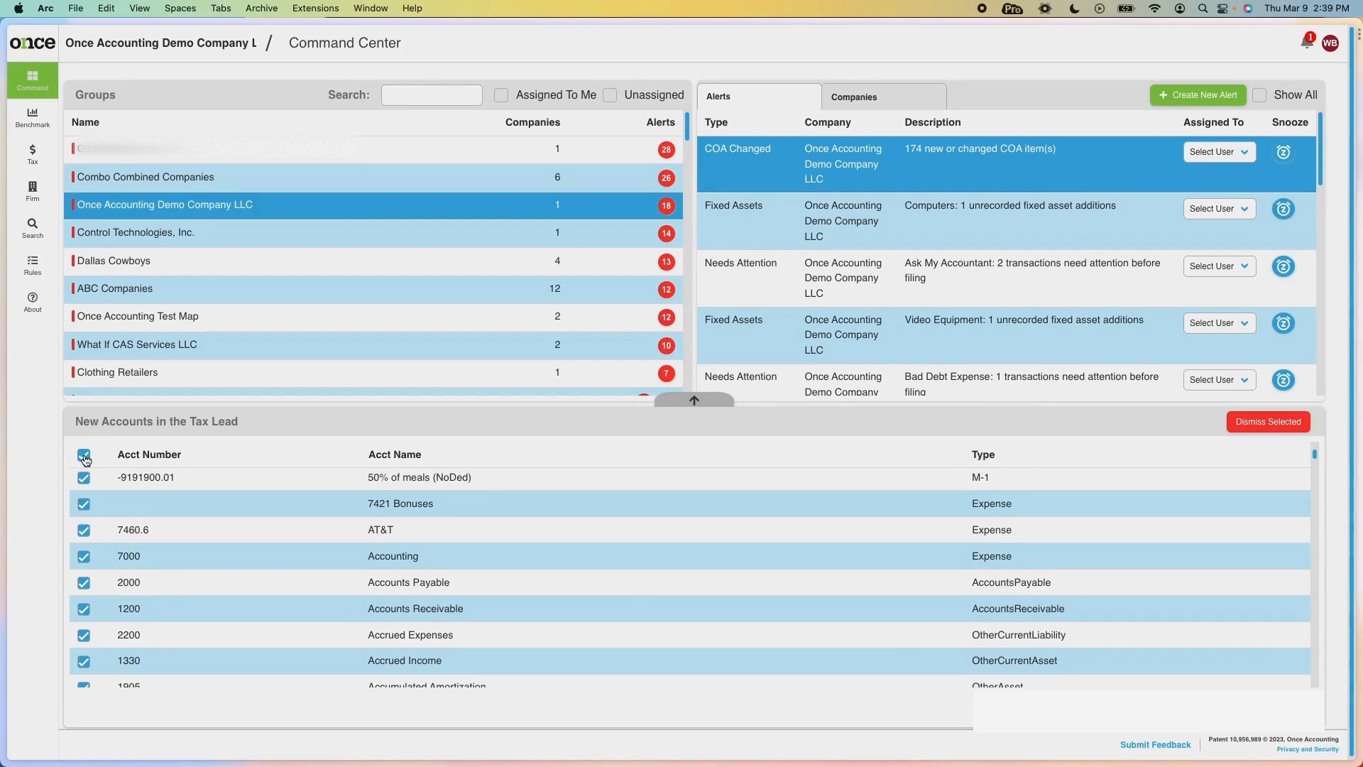
click(1258, 424)
click(802, 438)
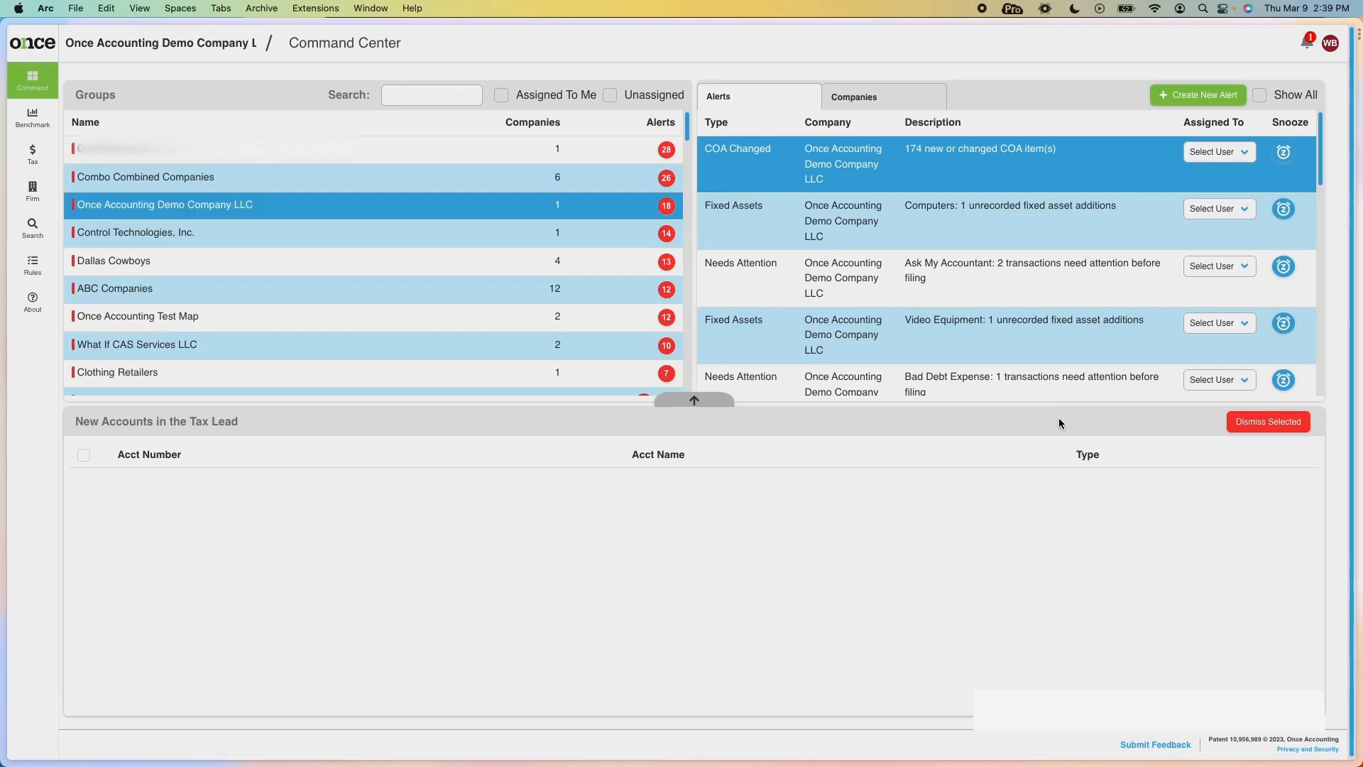
scroll(1045, 333, down, 5)
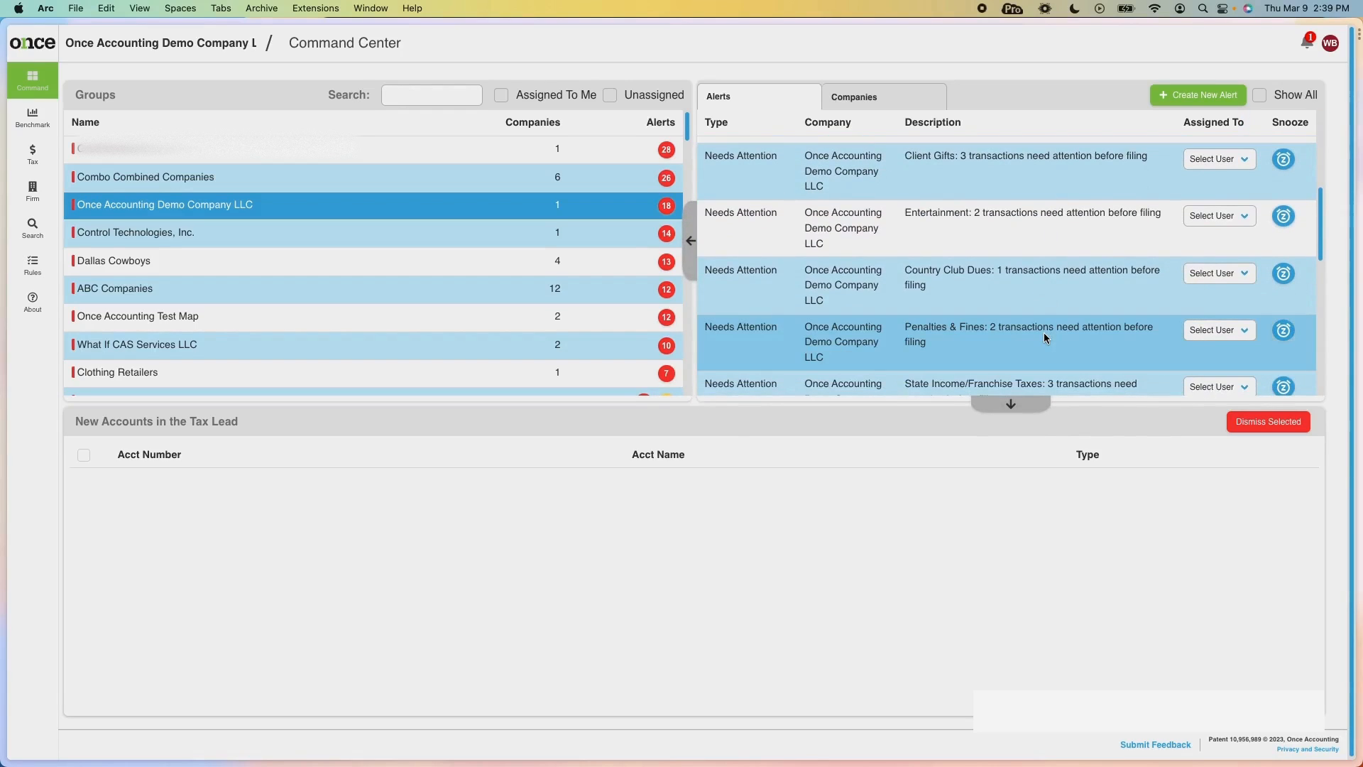